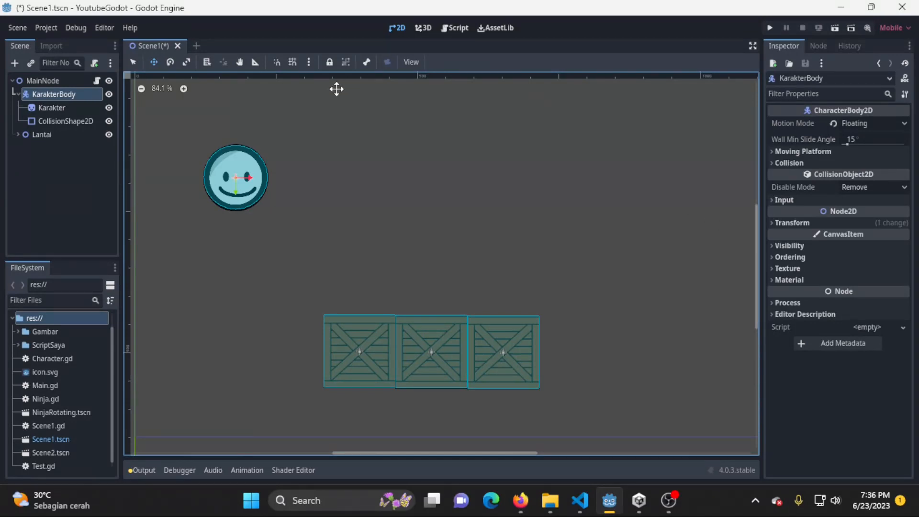
- Expand the Lantai node and inspect it, its three static bodies and the KarakterBody node
{"action": "left_click", "coordinate": [19, 135]}
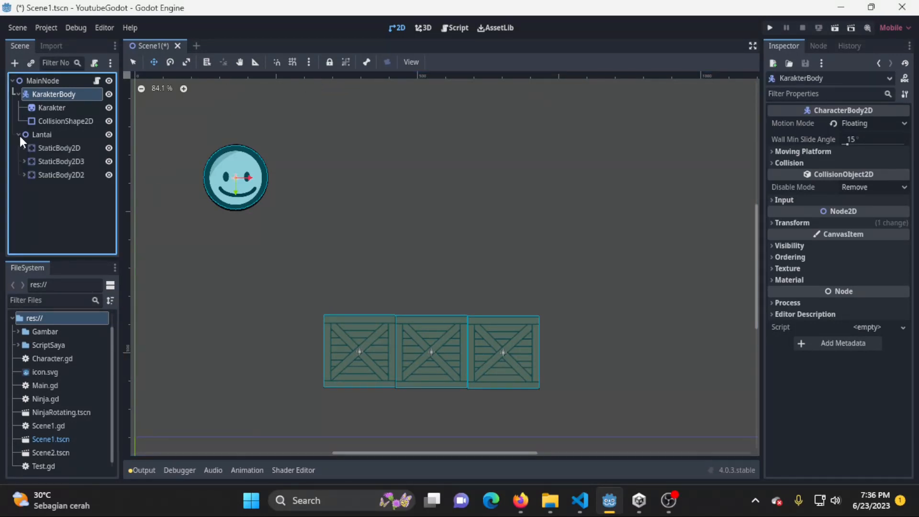
{"action": "left_click", "coordinate": [46, 139]}
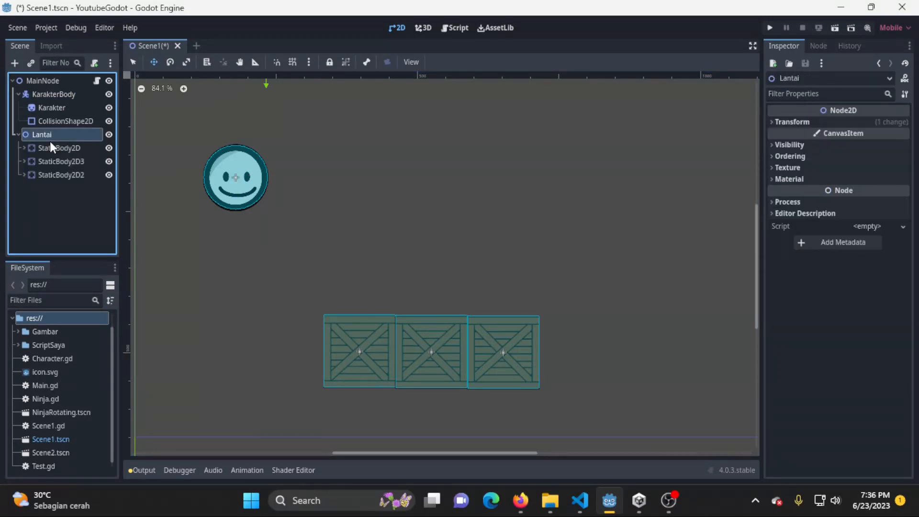
{"action": "left_click", "coordinate": [93, 146]}
{"action": "left_click", "coordinate": [80, 163]}
{"action": "left_click", "coordinate": [79, 176]}
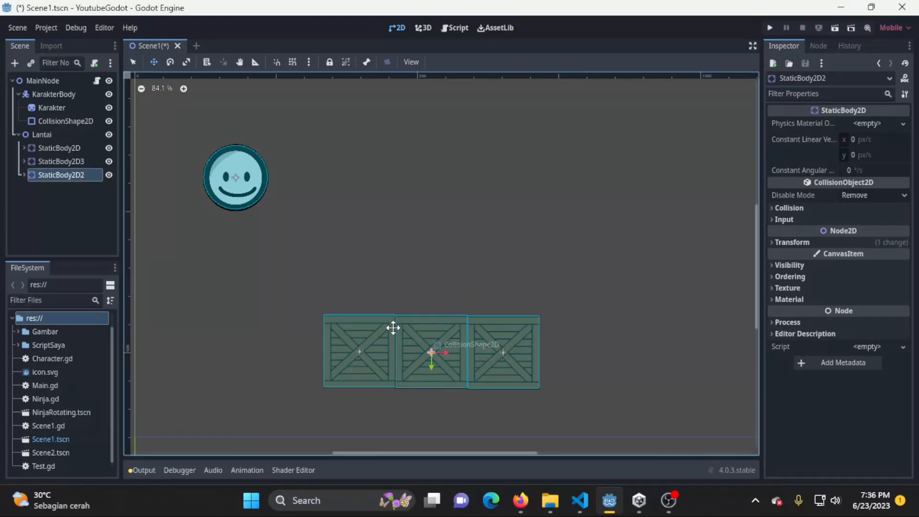
{"action": "left_click", "coordinate": [63, 136]}
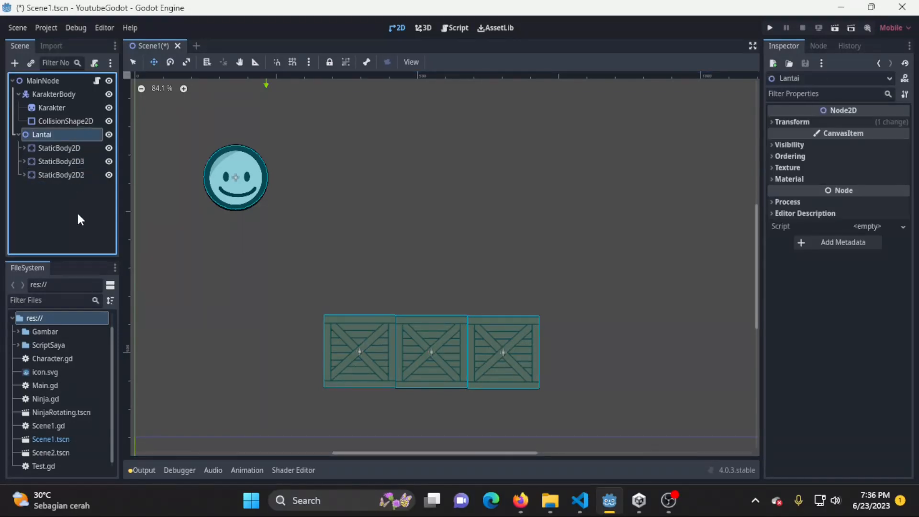
{"action": "left_click", "coordinate": [77, 93]}
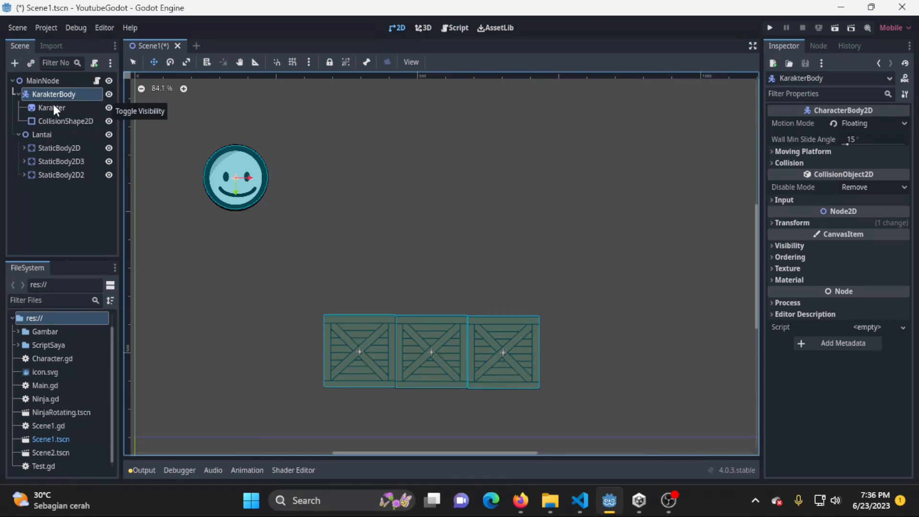
- Add a RigidBody2D node as a child of MainNode
{"action": "left_click", "coordinate": [78, 81]}
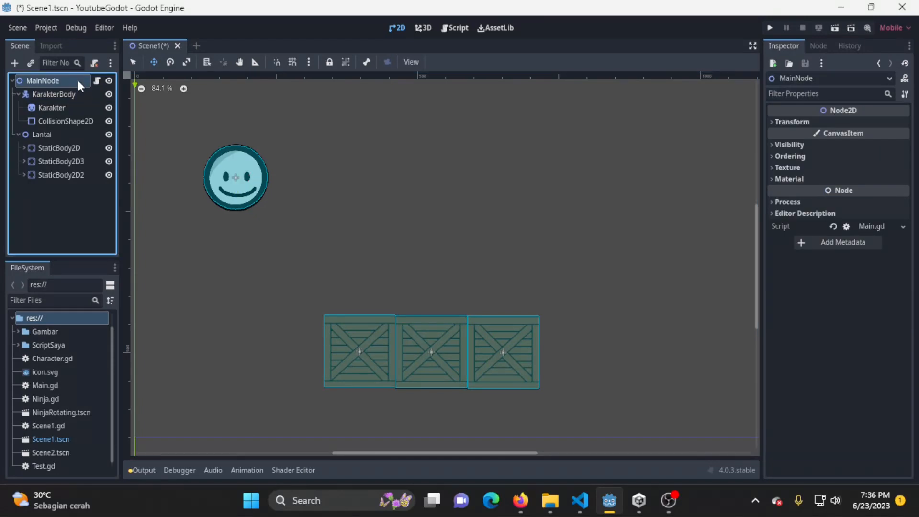
{"action": "right_click", "coordinate": [77, 80]}
{"action": "left_click", "coordinate": [142, 109]}
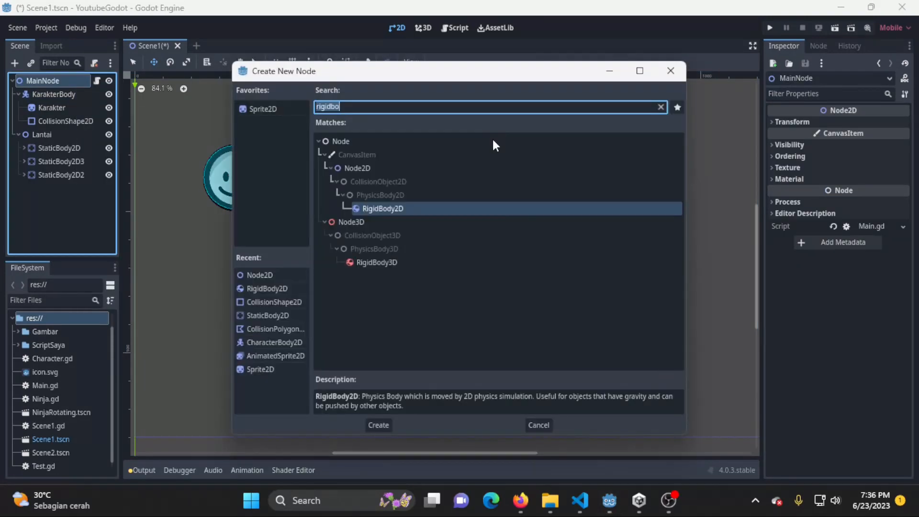
{"action": "type", "text": "Rigid"}
{"action": "key", "text": "Return"}
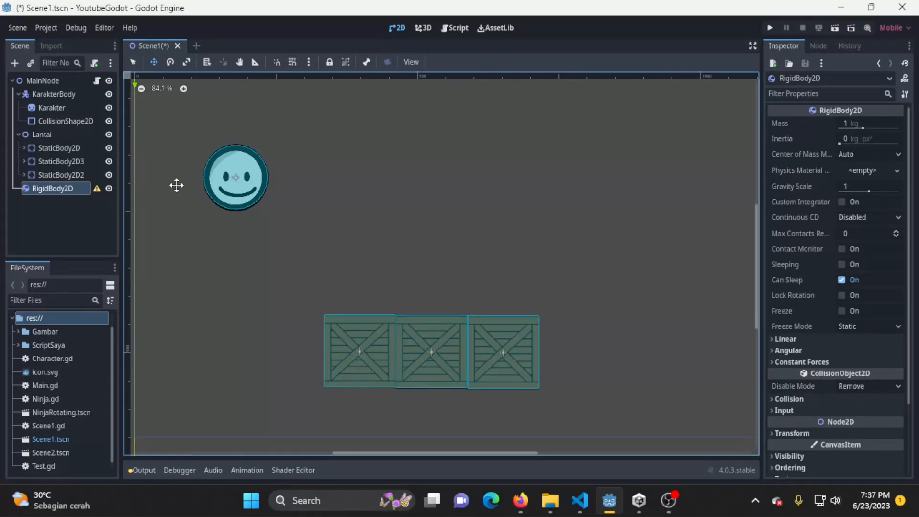
- Add a Sprite2D node as a child of the RigidBody2D
{"action": "middle_click_drag", "start_coordinate": [239, 178], "coordinate": [402, 252]}
{"action": "middle_click_drag", "start_coordinate": [401, 181], "coordinate": [356, 175]}
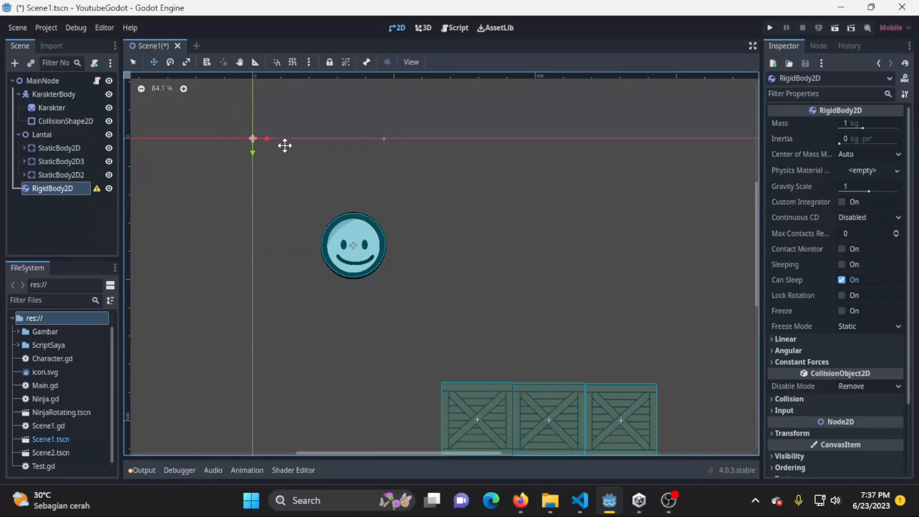
{"action": "middle_click_drag", "start_coordinate": [273, 193], "coordinate": [250, 177]}
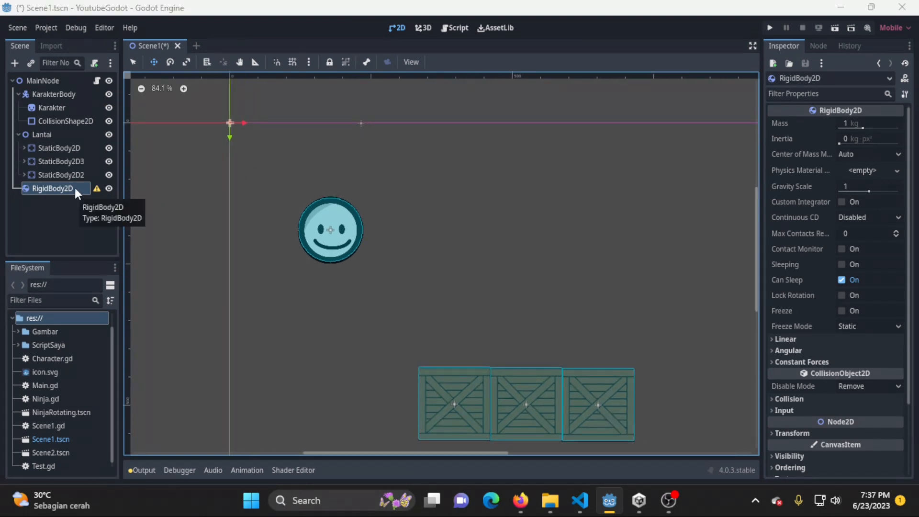
{"action": "key", "text": "ctrl+a"}
{"action": "type", "text": "sprite"}
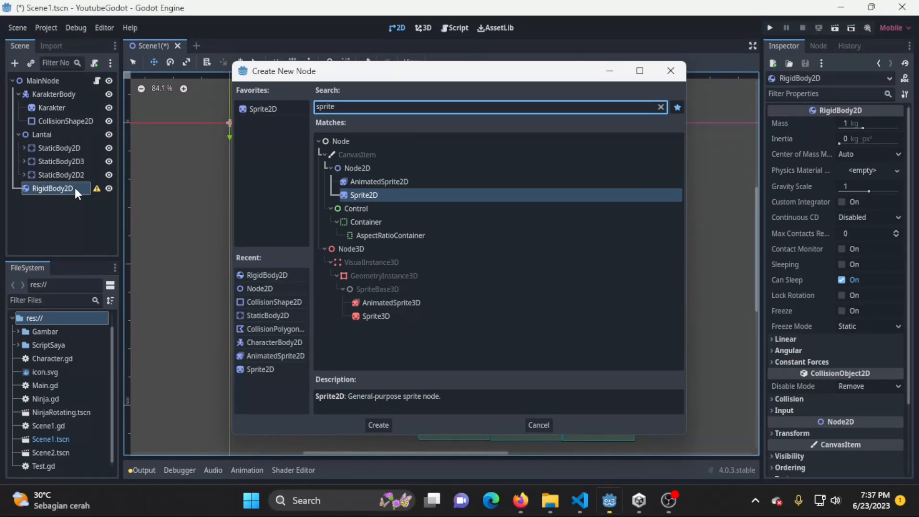
{"action": "key", "text": "Return"}
- Assign BolaMC.png from the Gambar folder as the texture of the RigidBody2D's Sprite2D
{"action": "left_click_drag", "start_coordinate": [61, 196], "coordinate": [67, 189]}
{"action": "left_click", "coordinate": [73, 187]}
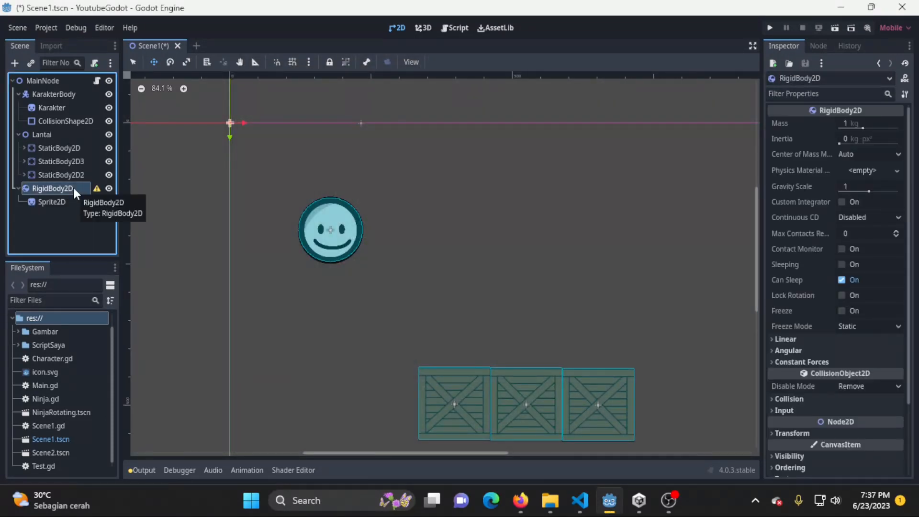
{"action": "left_click", "coordinate": [68, 201]}
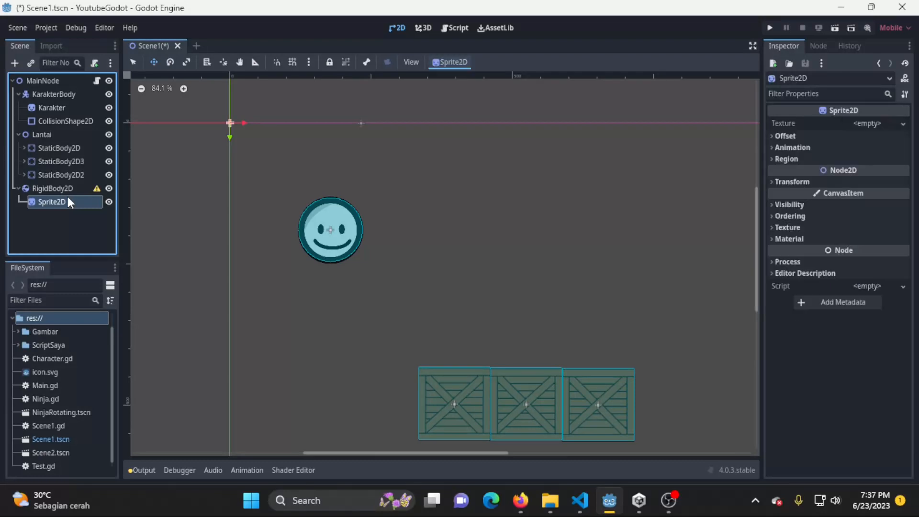
{"action": "left_click", "coordinate": [904, 124]}
{"action": "left_click", "coordinate": [339, 291]}
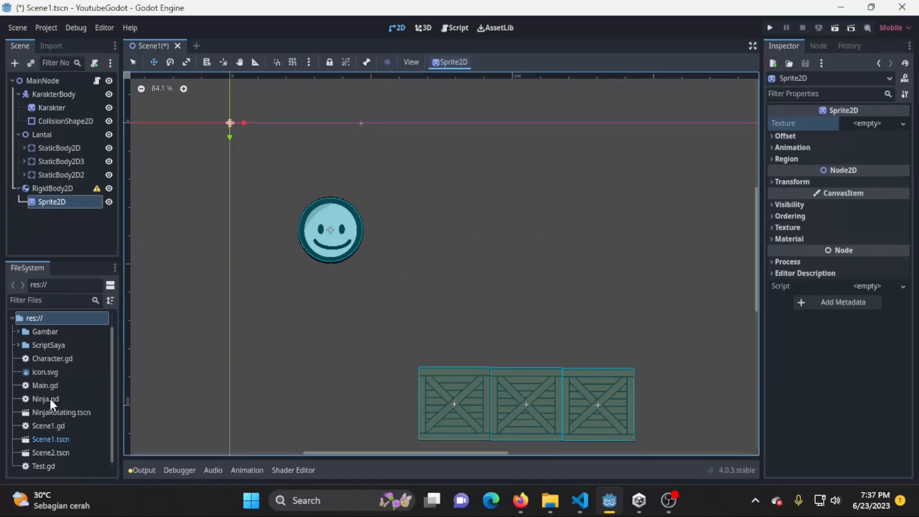
{"action": "scroll", "coordinate": [59, 398], "scroll_direction": "down", "scroll_amount": 1}
{"action": "scroll", "coordinate": [70, 430], "scroll_direction": "up", "scroll_amount": 1}
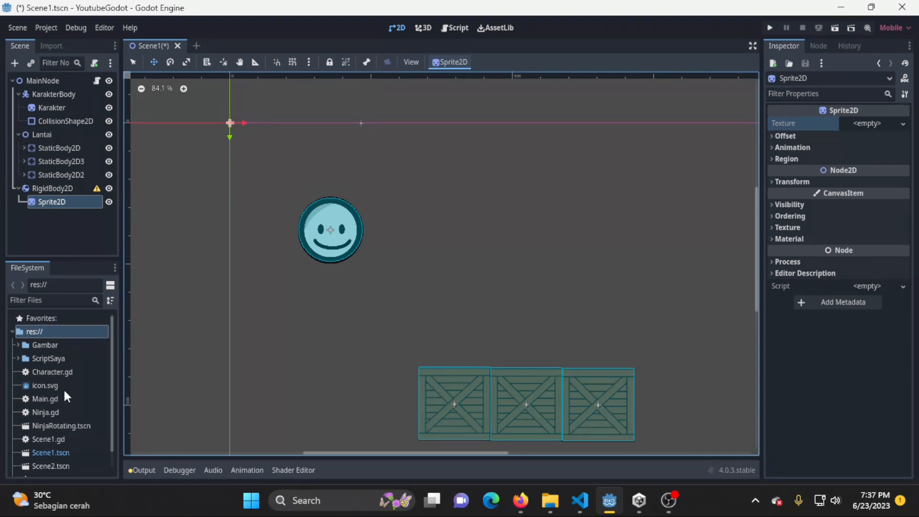
{"action": "double_click", "coordinate": [59, 346]}
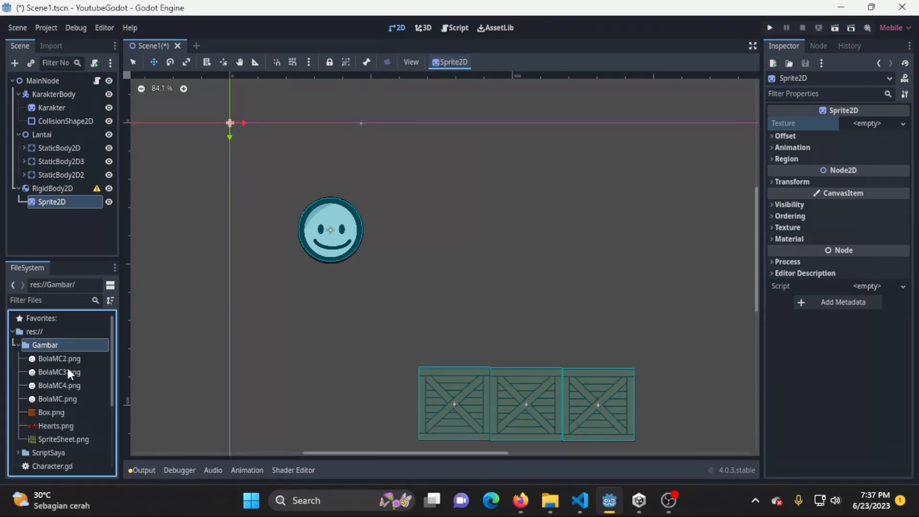
{"action": "left_click_drag", "start_coordinate": [58, 399], "coordinate": [871, 123]}
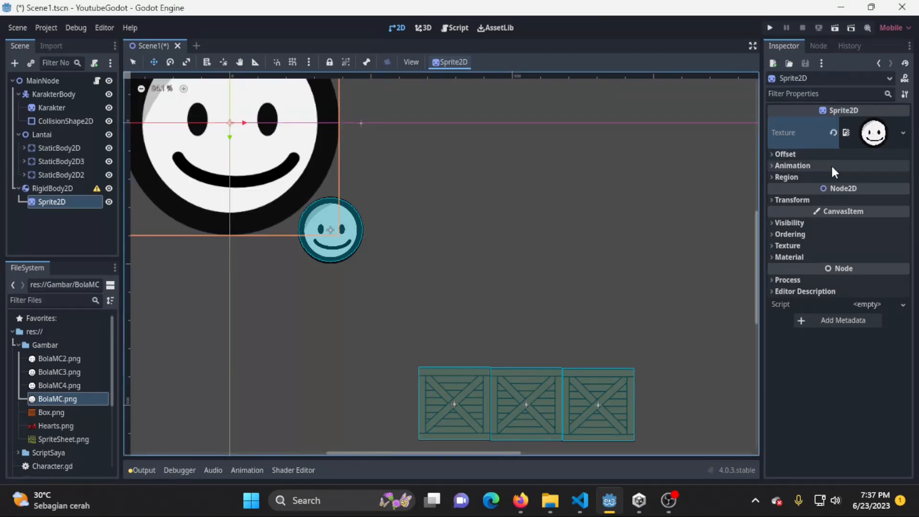
- Set the new sprite's scale to 0.2 on both axes and save the scene
{"action": "left_click", "coordinate": [816, 200]}
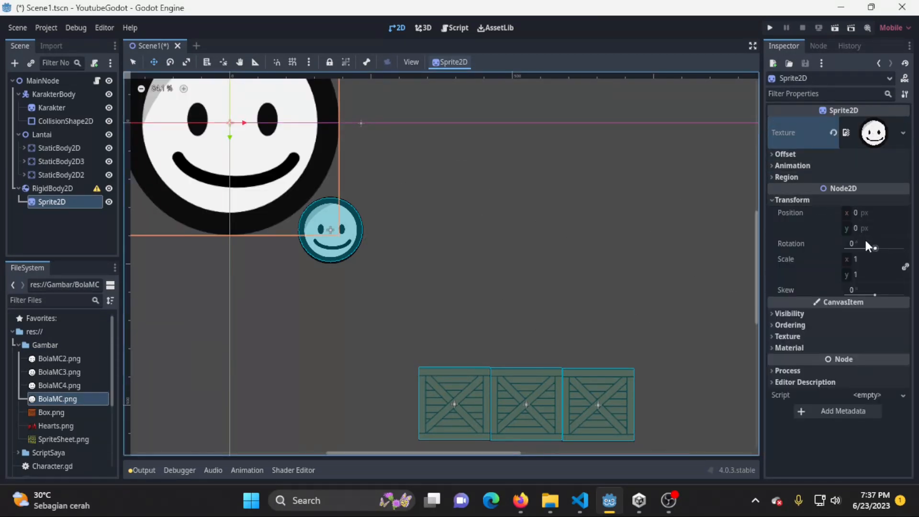
{"action": "left_click", "coordinate": [878, 258]}
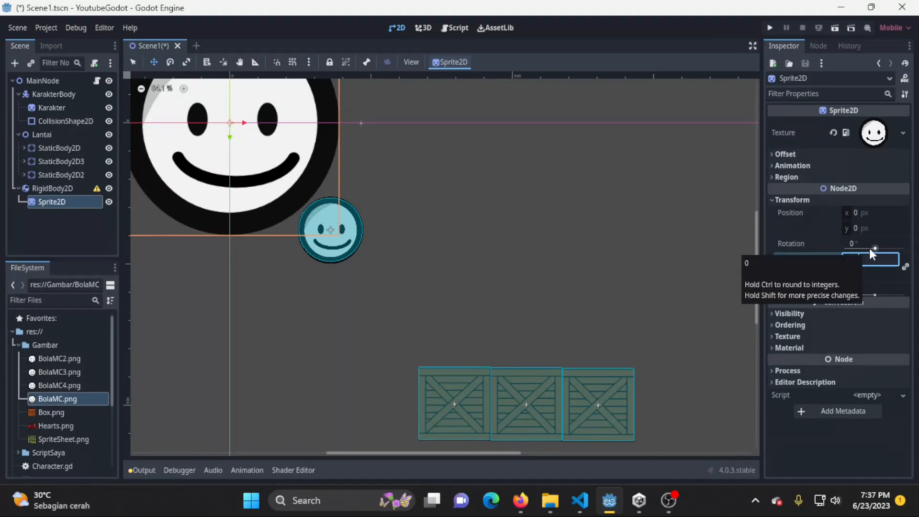
{"action": "type", "text": "0.2"}
{"action": "key", "text": "Return"}
{"action": "key", "text": "ctrl+s"}
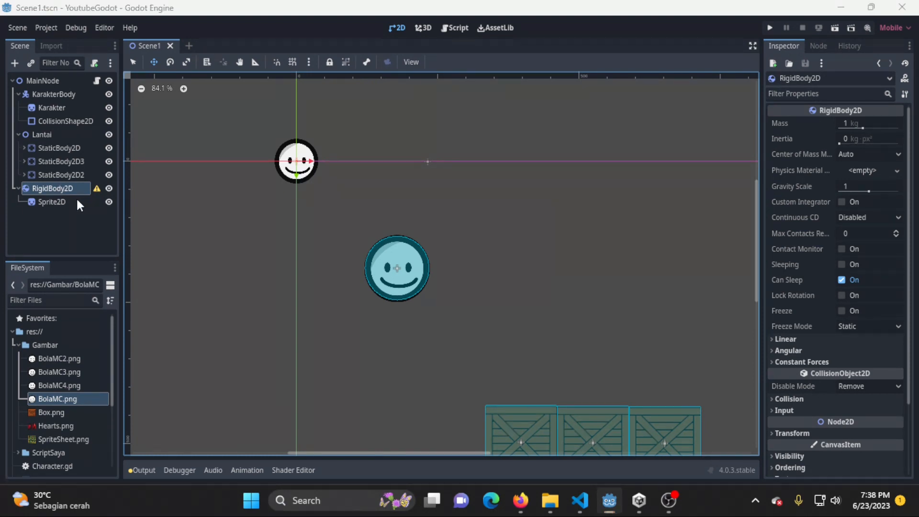
- Add a CollisionShape2D child to the RigidBody2D and give it a new CircleShape2D
{"action": "key", "text": "ctrl+a"}
{"action": "type", "text": "Collision"}
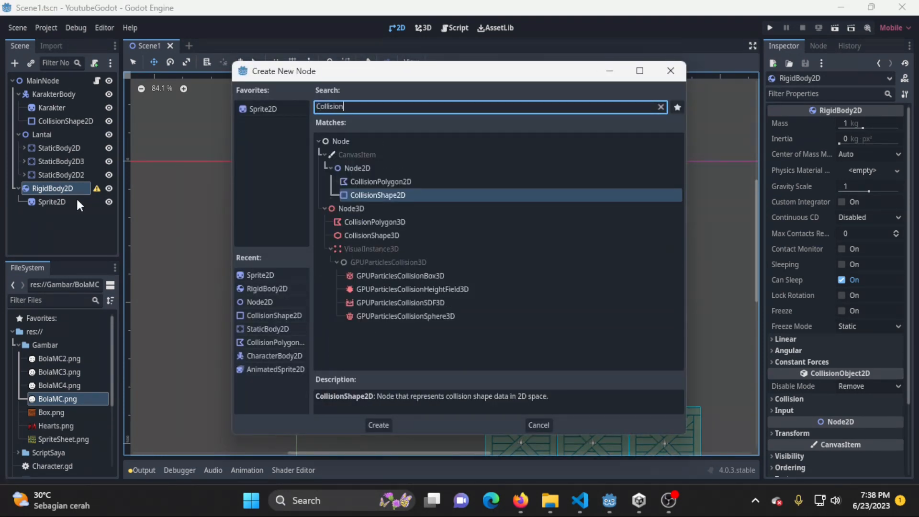
{"action": "key", "text": "Return"}
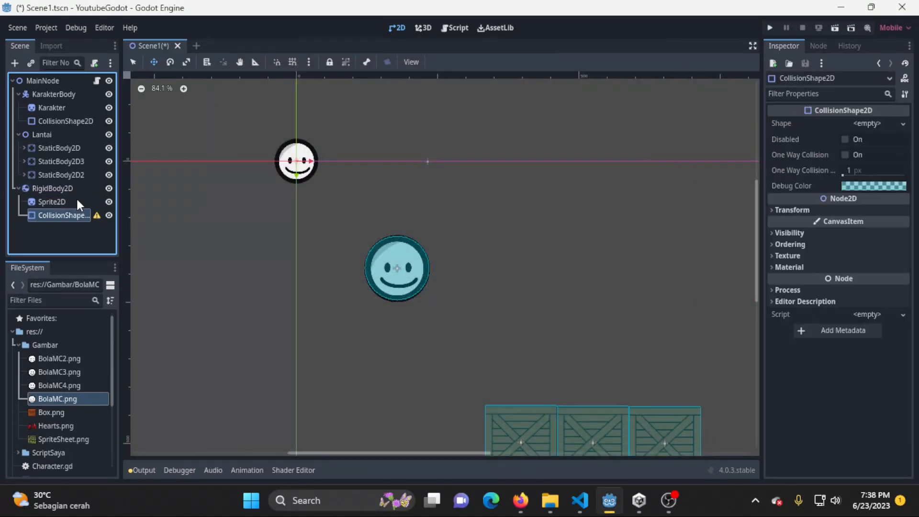
{"action": "left_click", "coordinate": [897, 128]}
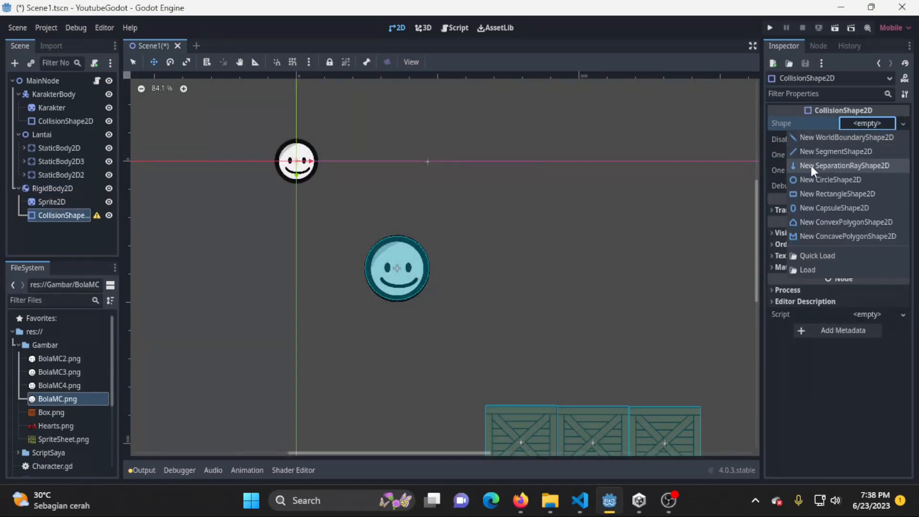
{"action": "left_click", "coordinate": [857, 179]}
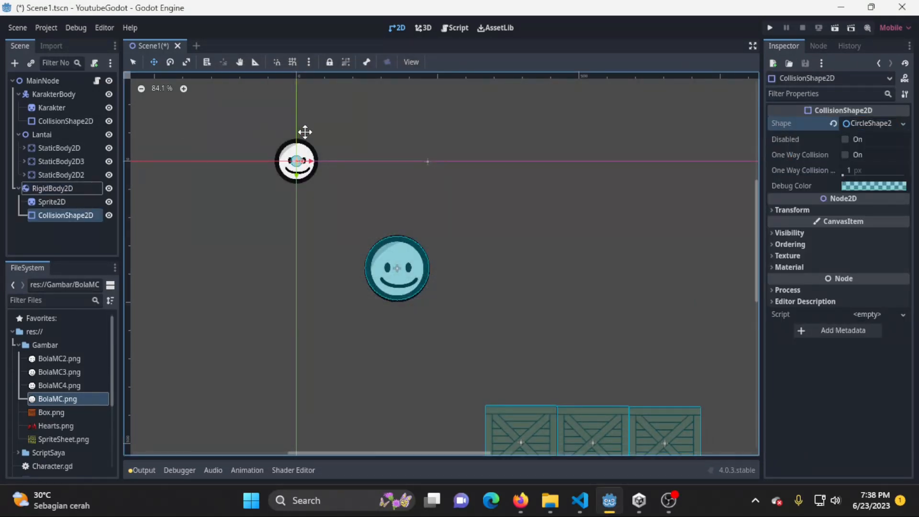
- Enlarge the circular collision shape to match the outer edge of the ball sprite and save the scene
{"action": "scroll", "coordinate": [305, 161], "scroll_direction": "up", "scroll_amount": 10}
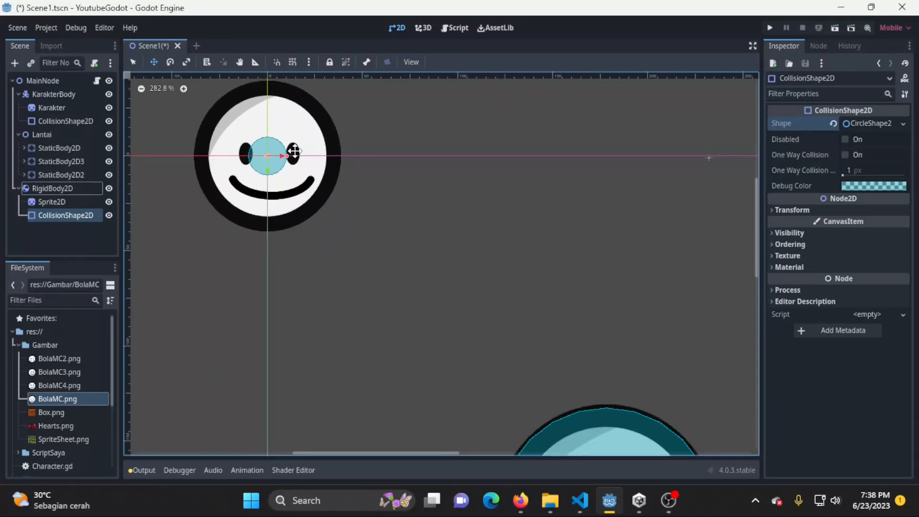
{"action": "left_click_drag", "start_coordinate": [287, 156], "coordinate": [340, 153]}
{"action": "key", "text": "ctrl+s"}
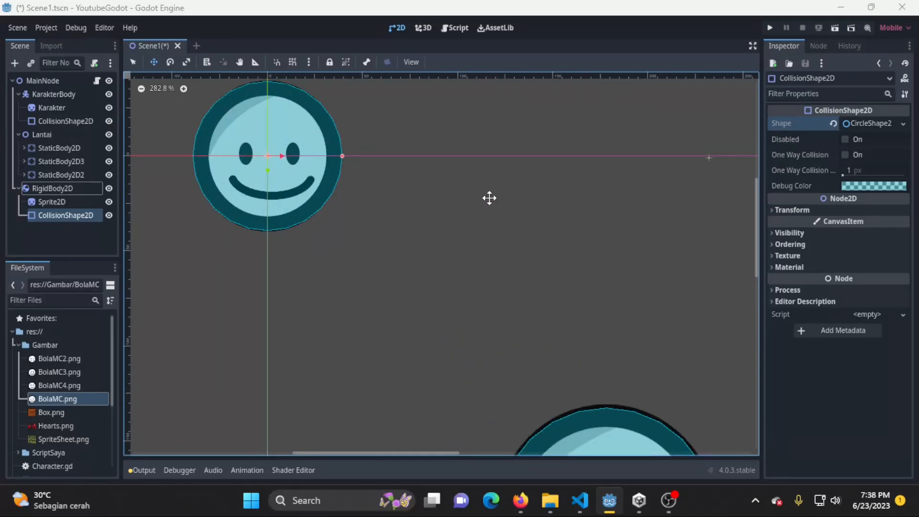
- Rename the RigidBody2D node to Bola
{"action": "scroll", "coordinate": [553, 206], "scroll_direction": "down", "scroll_amount": 2}
{"action": "scroll", "coordinate": [620, 214], "scroll_direction": "down", "scroll_amount": 5}
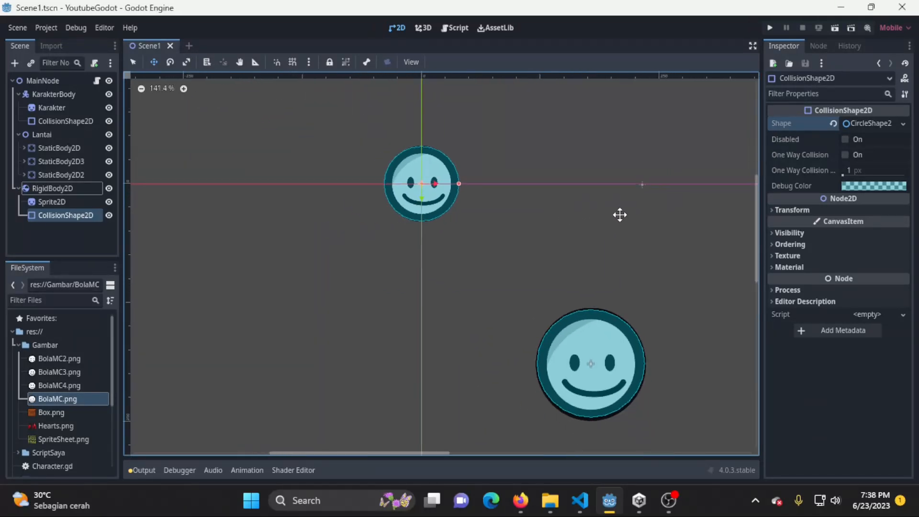
{"action": "middle_click_drag", "start_coordinate": [671, 240], "coordinate": [446, 194]}
{"action": "left_click", "coordinate": [77, 190]}
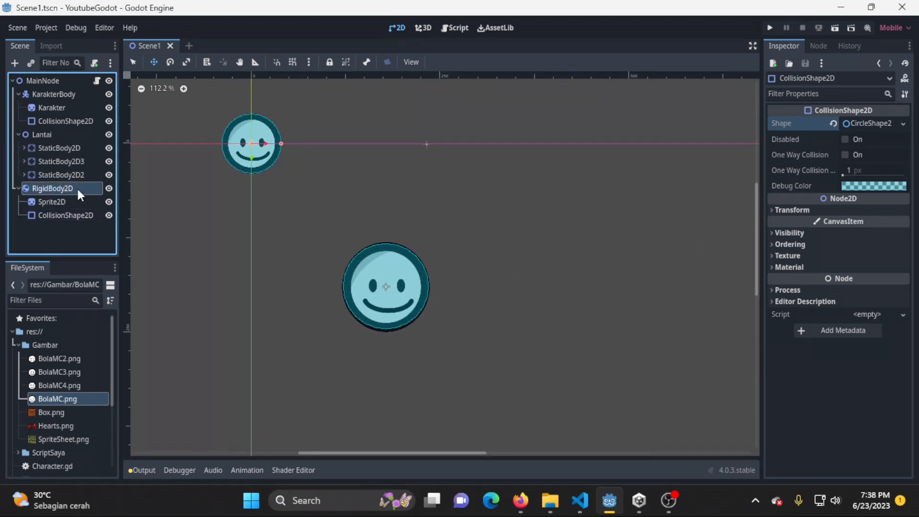
{"action": "left_click", "coordinate": [78, 189]}
{"action": "type", "text": "Bola"}
{"action": "key", "text": "Return"}
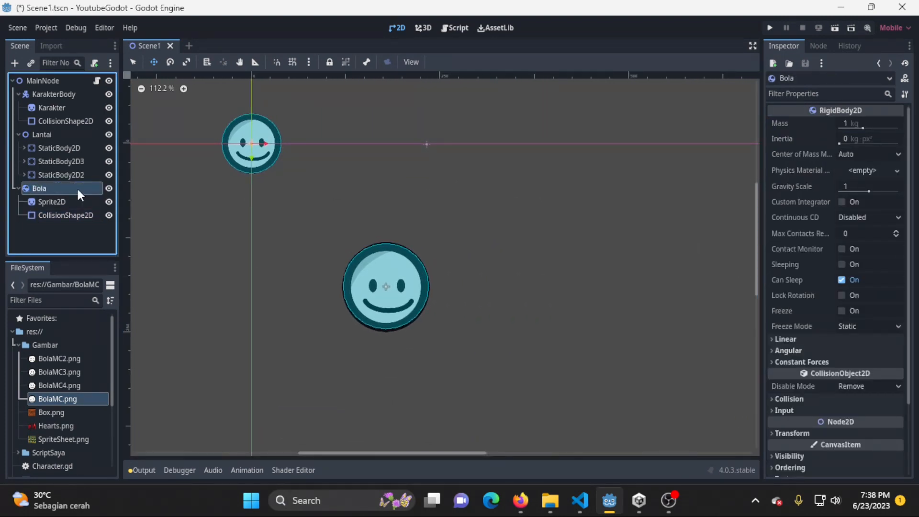
- Move the Bola body to a spot in the air above the middle crate
{"action": "left_click_drag", "start_coordinate": [255, 139], "coordinate": [620, 284]}
{"action": "middle_click_drag", "start_coordinate": [643, 310], "coordinate": [468, 185]}
{"action": "left_click_drag", "start_coordinate": [457, 174], "coordinate": [479, 168]}
- Save the scene, test-run the project to watch how the ball behaves, and close the game window
{"action": "key", "text": "ctrl+s"}
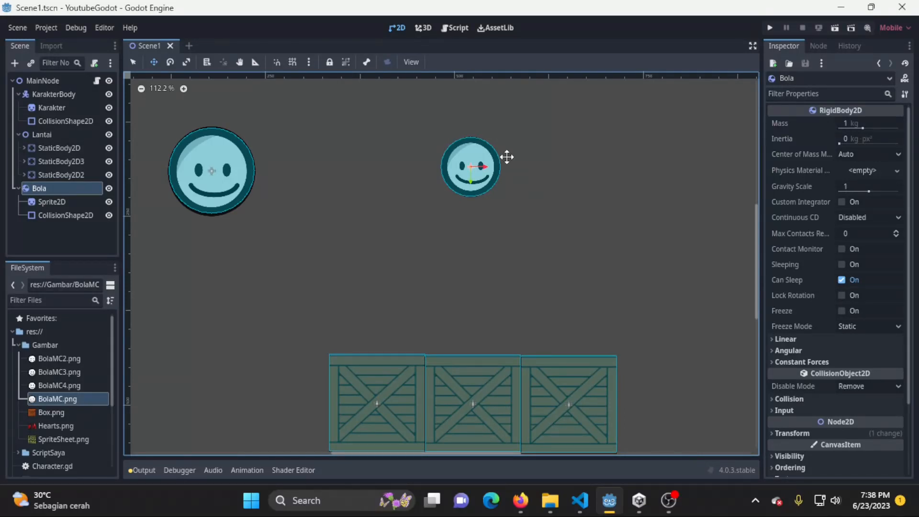
{"action": "left_click", "coordinate": [768, 29]}
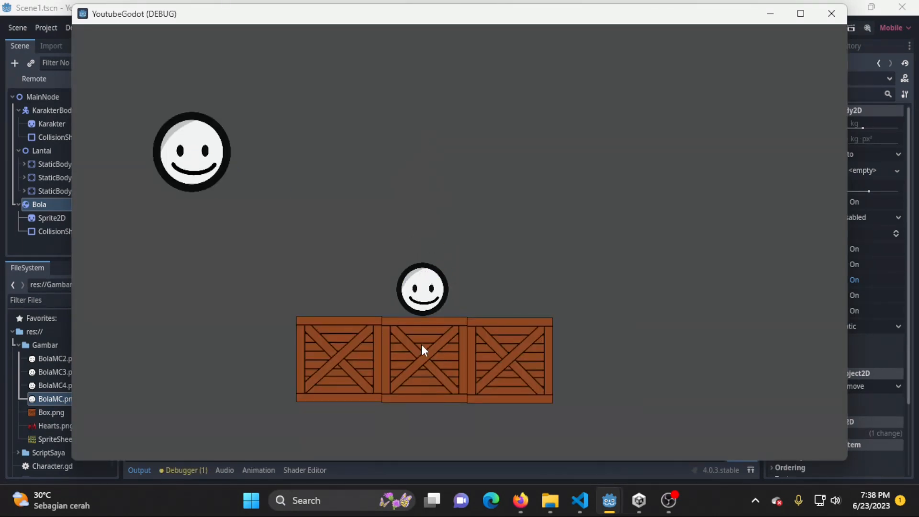
{"action": "left_click", "coordinate": [831, 14]}
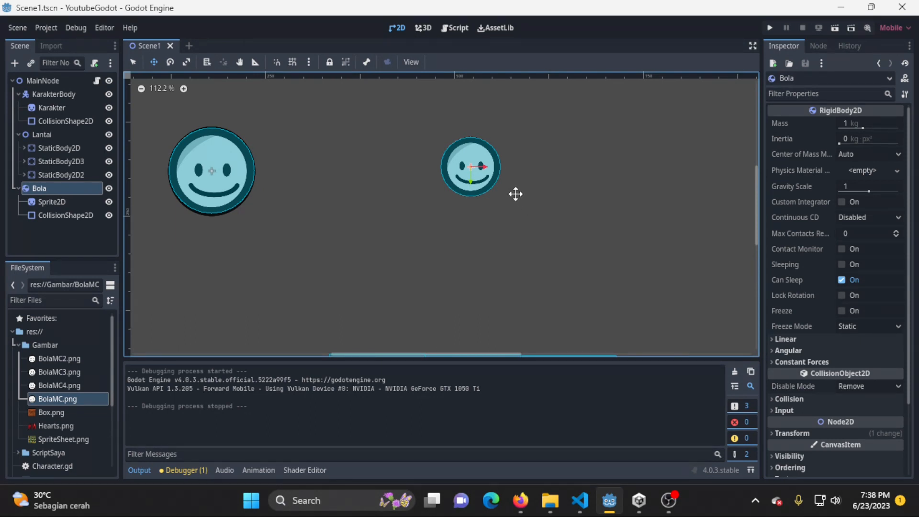
- Open the project settings, filter them by "phy", inspect the 2D physics default gravity and gravity vector, and close the settings
{"action": "left_click", "coordinate": [56, 29]}
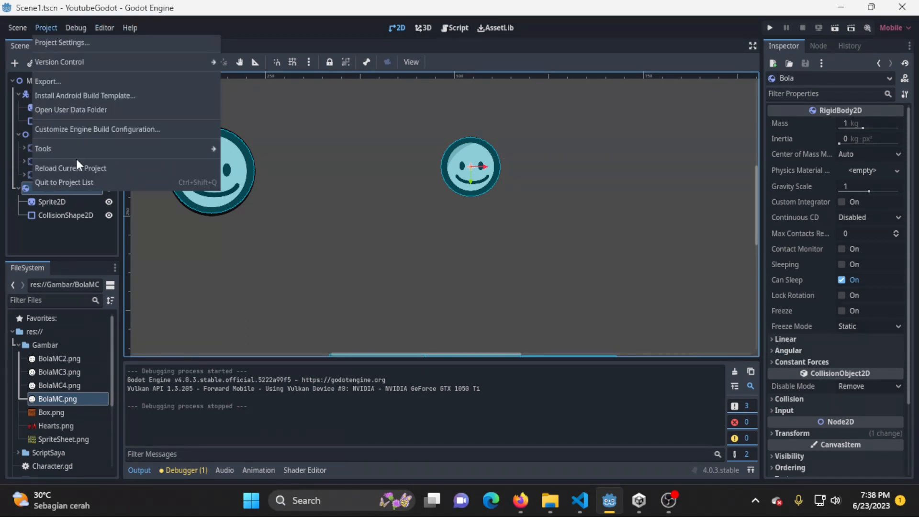
{"action": "left_click", "coordinate": [46, 28]}
{"action": "left_click", "coordinate": [67, 39]}
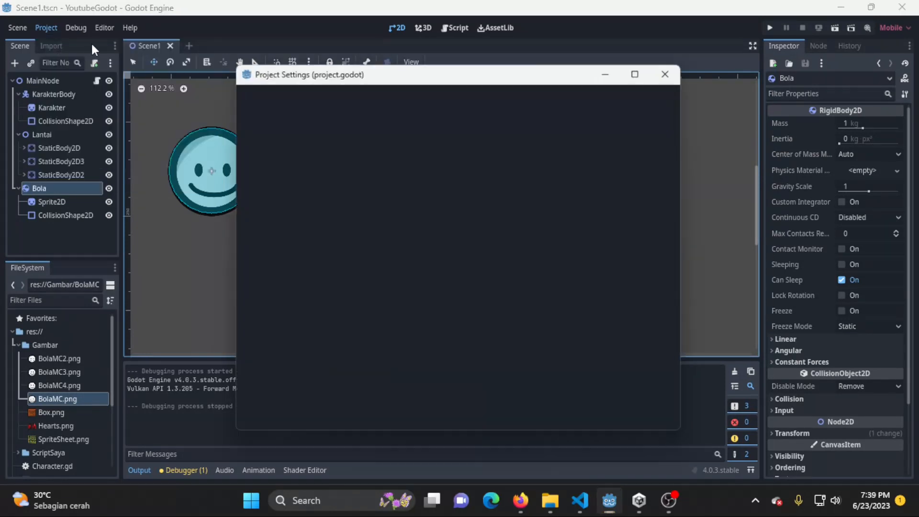
{"action": "left_click", "coordinate": [491, 110]}
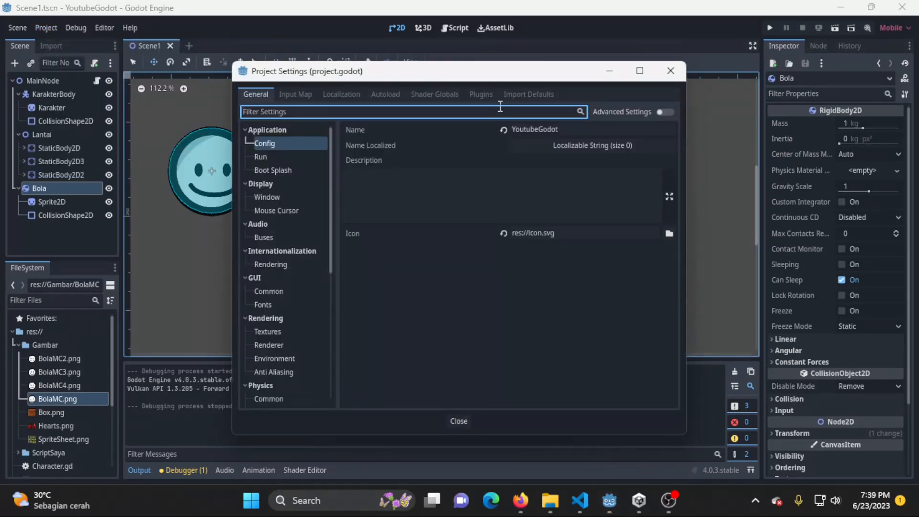
{"action": "type", "text": "phy"}
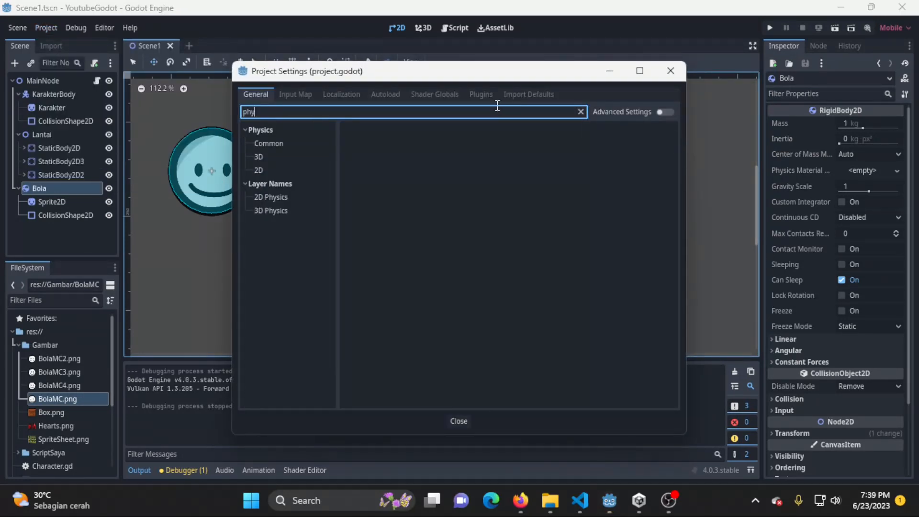
{"action": "left_click", "coordinate": [291, 171]}
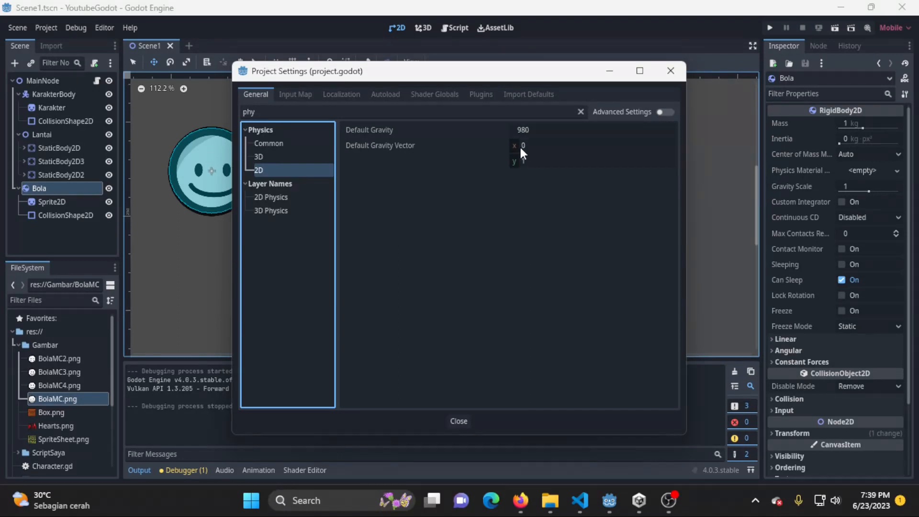
{"action": "left_click", "coordinate": [558, 129]}
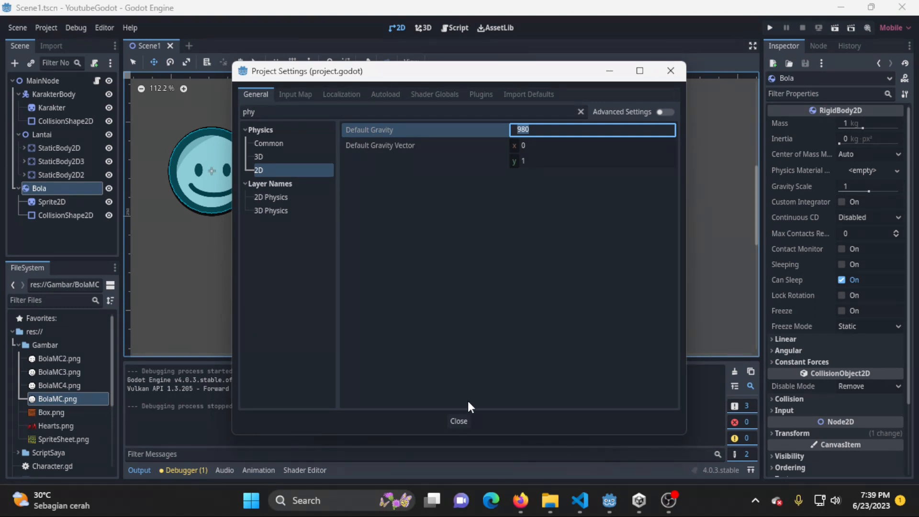
{"action": "left_click", "coordinate": [461, 422]}
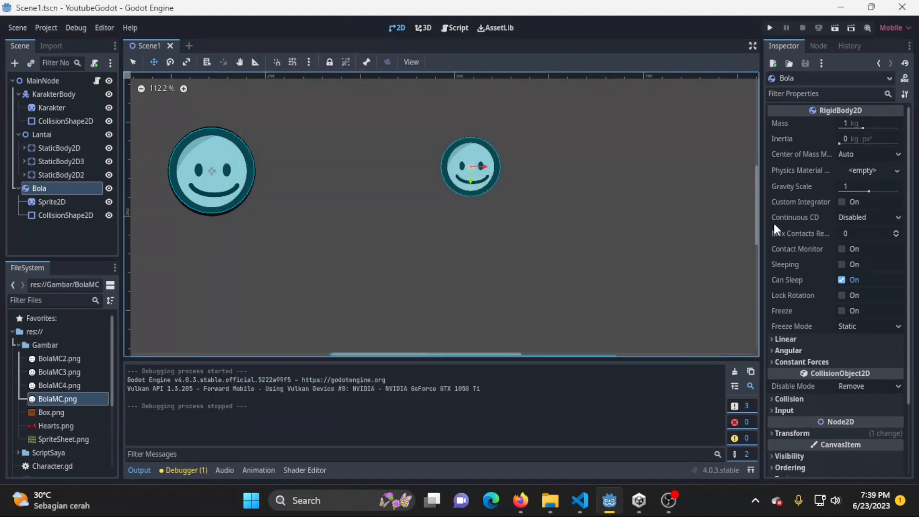
- Widen the property area and review Bola's mass, inertia, center of mass and physics material properties
{"action": "left_click_drag", "start_coordinate": [763, 189], "coordinate": [638, 191]}
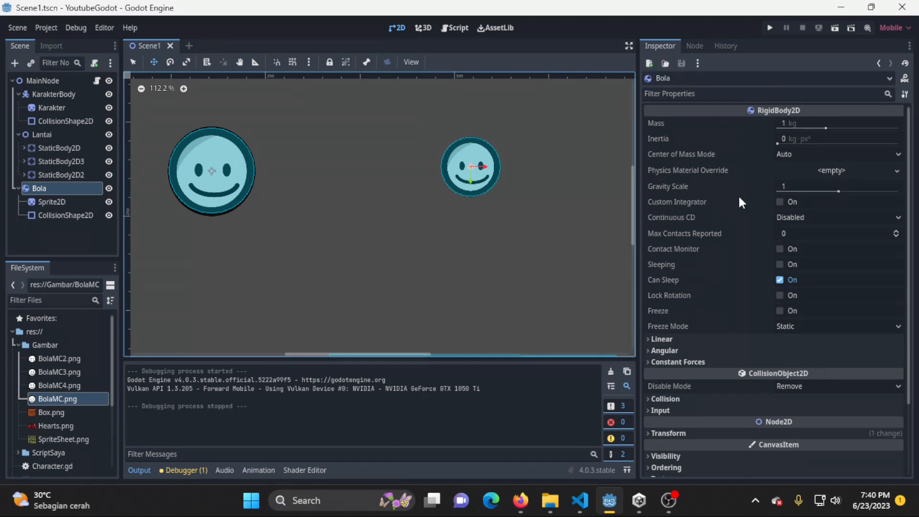
{"action": "mouse_move", "coordinate": [736, 200]}
{"action": "mouse_move", "coordinate": [677, 123]}
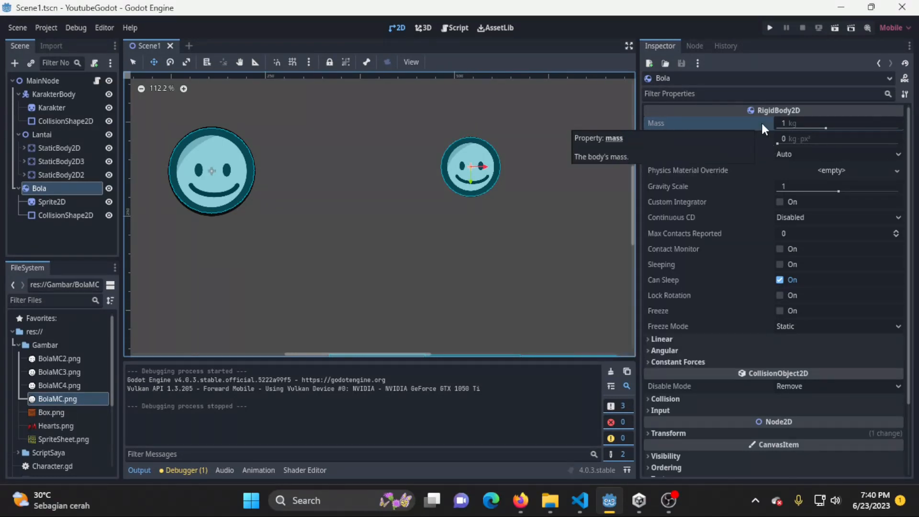
{"action": "mouse_move", "coordinate": [735, 142]}
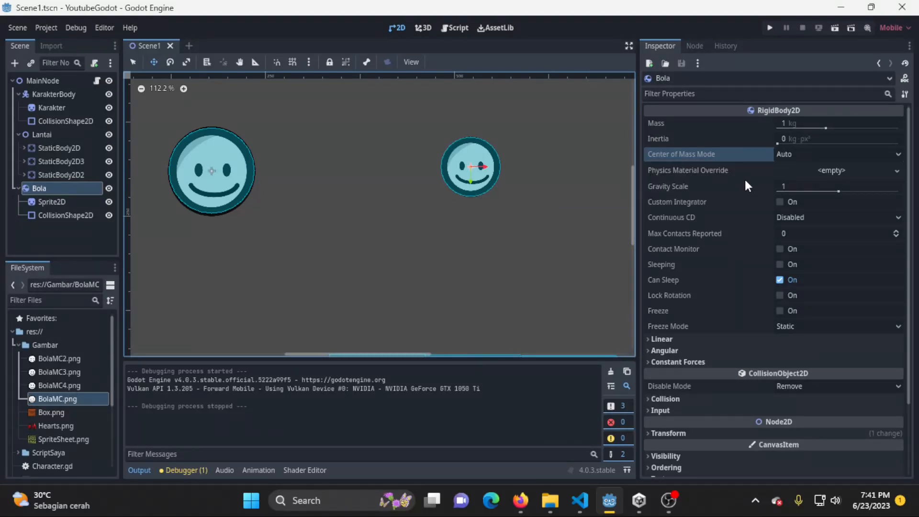
{"action": "mouse_move", "coordinate": [751, 171]}
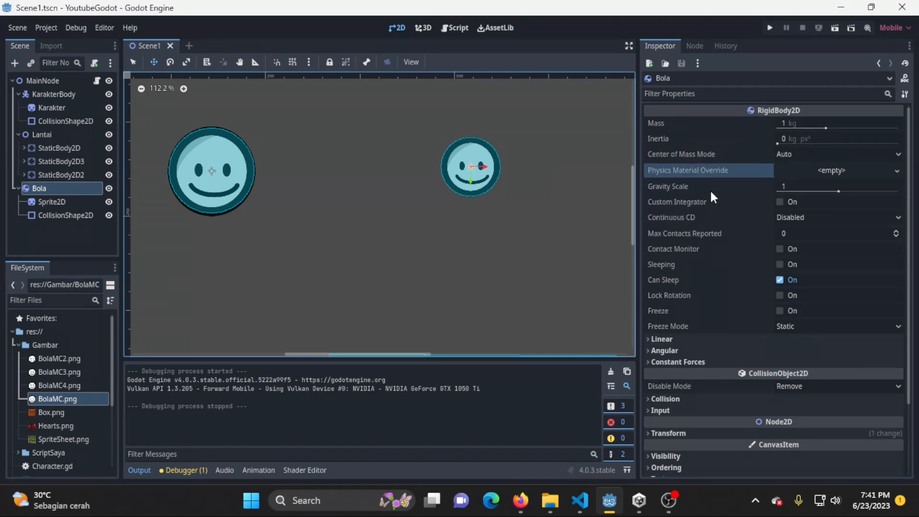
- Set Bola's Gravity Scale to 0, test-run the project, and close the game window
{"action": "mouse_move", "coordinate": [719, 188]}
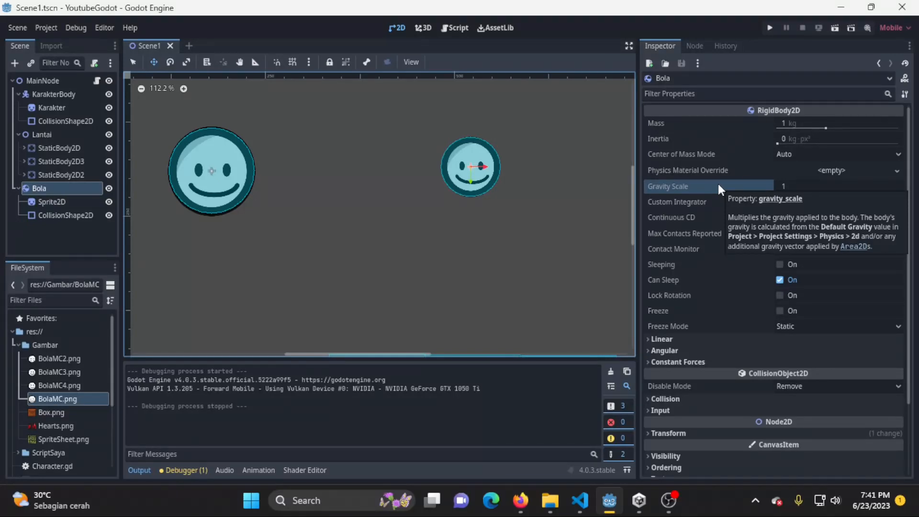
{"action": "left_click", "coordinate": [813, 185]}
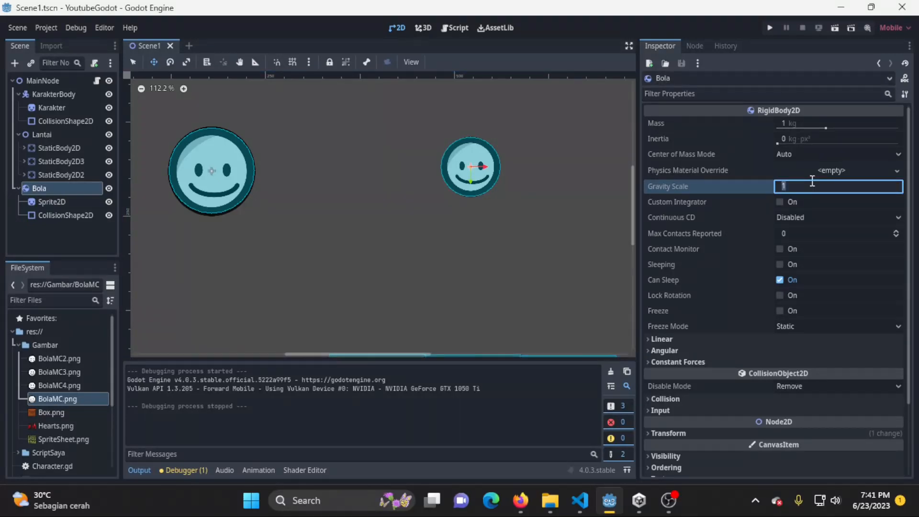
{"action": "type", "text": "0"}
{"action": "key", "text": "Return"}
{"action": "left_click", "coordinate": [771, 28]}
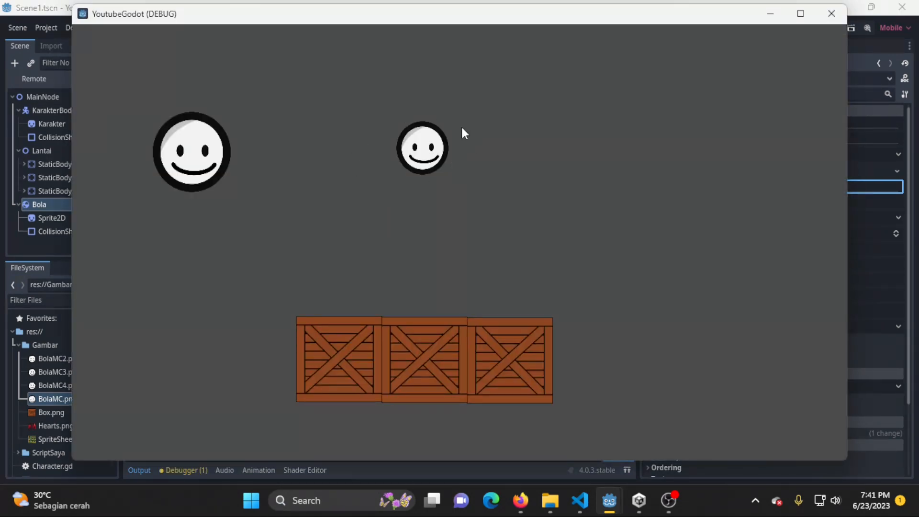
{"action": "left_click", "coordinate": [832, 13]}
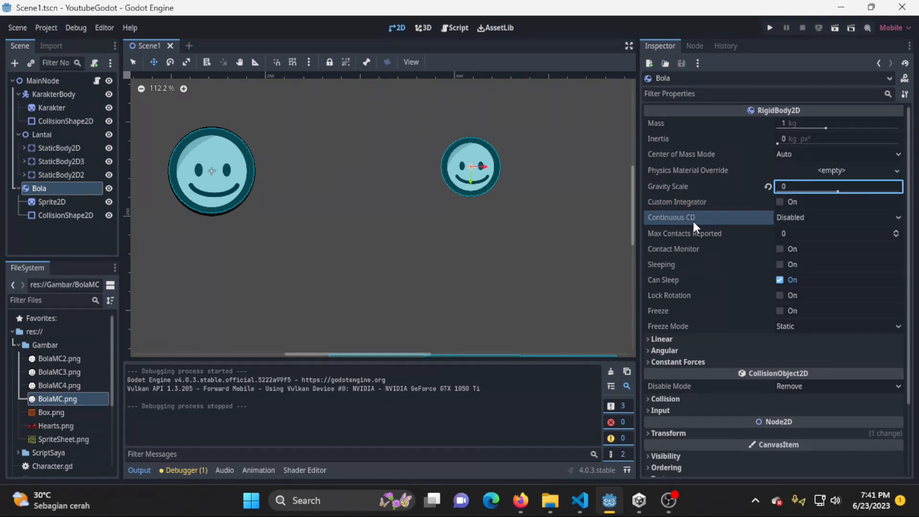
- Review Bola's Continuous CD choices, contact, sleeping, rotation lock and freeze properties, and the Freeze Mode choices
{"action": "mouse_move", "coordinate": [694, 222]}
{"action": "left_click", "coordinate": [843, 220]}
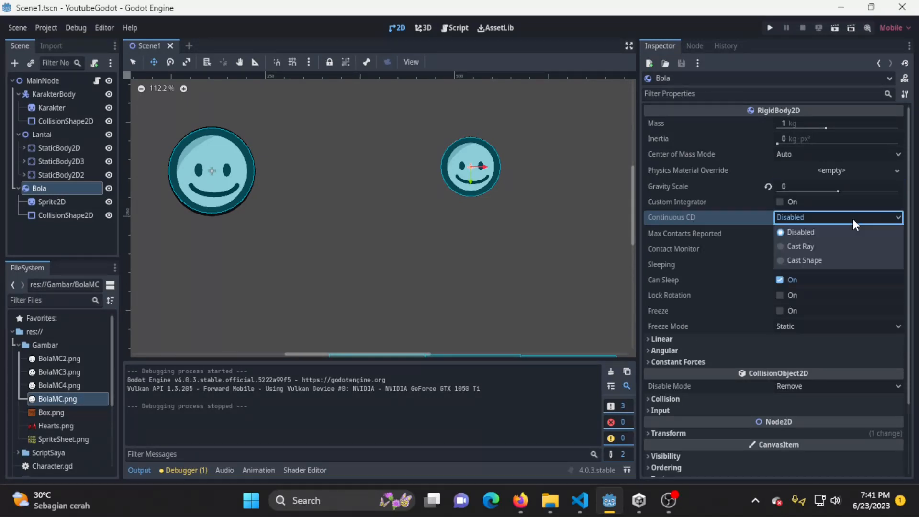
{"action": "left_click", "coordinate": [734, 214]}
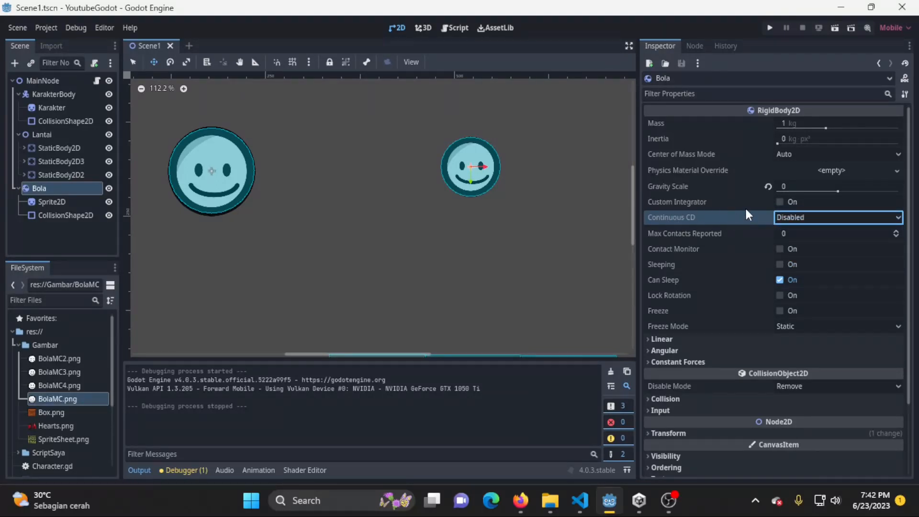
{"action": "mouse_move", "coordinate": [744, 230]}
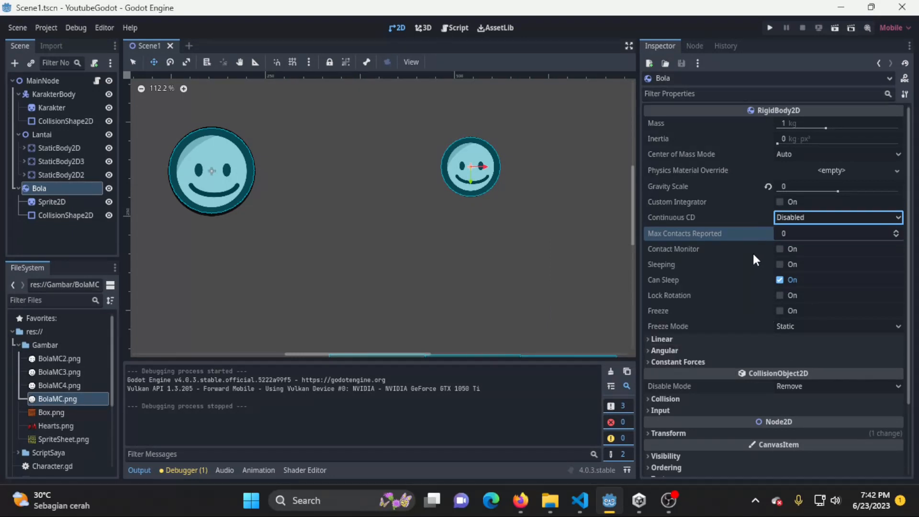
{"action": "mouse_move", "coordinate": [751, 250]}
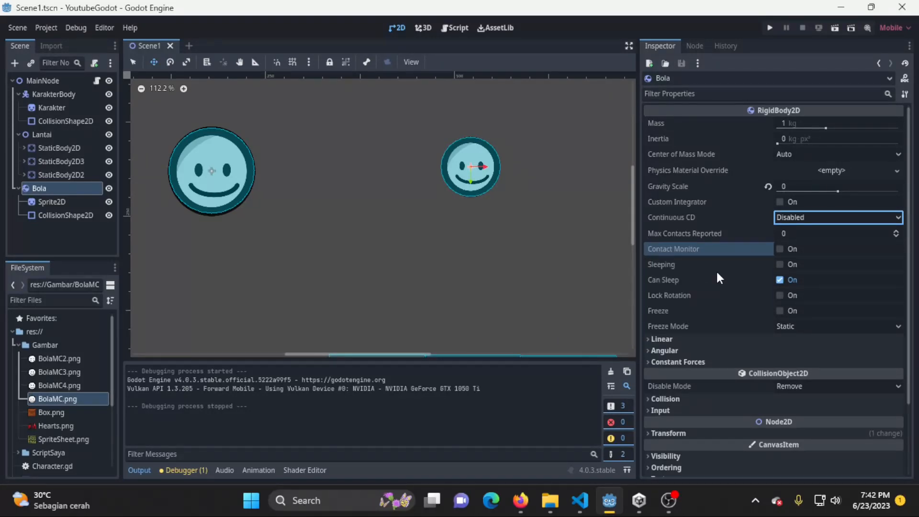
{"action": "mouse_move", "coordinate": [722, 267]}
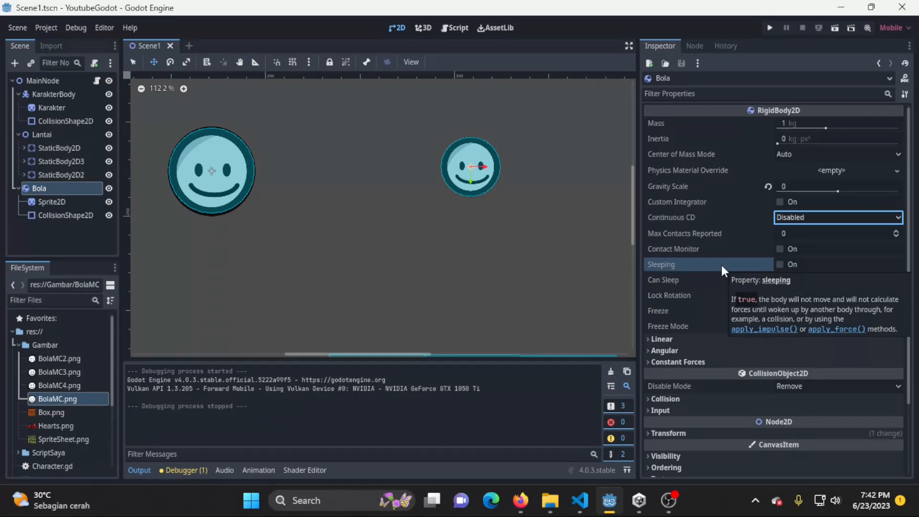
{"action": "mouse_move", "coordinate": [702, 279]}
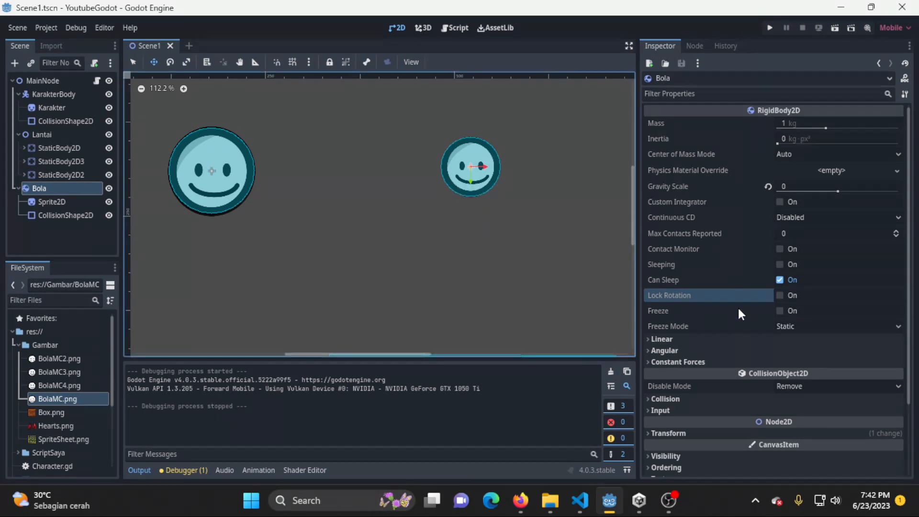
{"action": "mouse_move", "coordinate": [740, 312]}
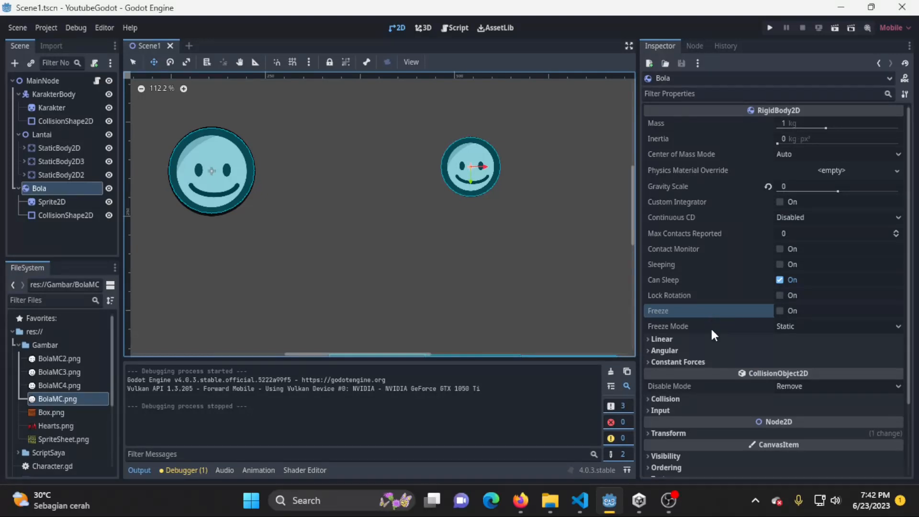
{"action": "left_click", "coordinate": [830, 330]}
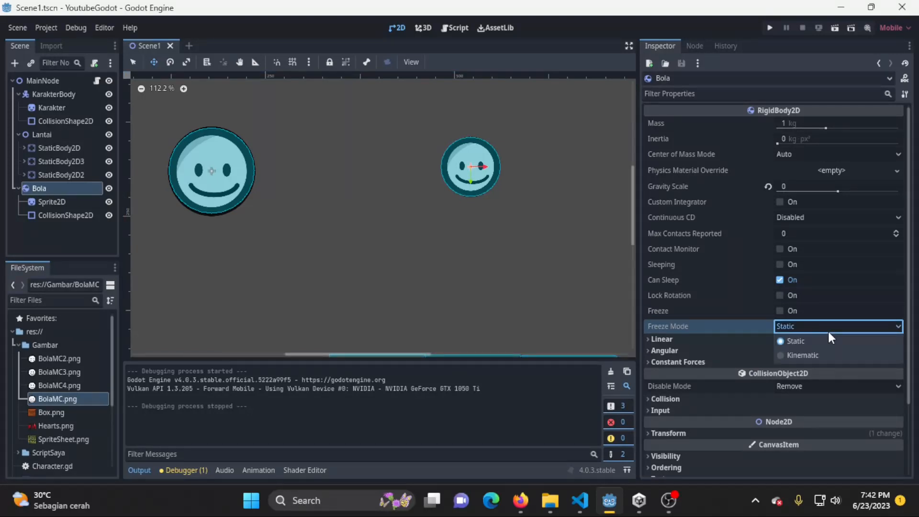
{"action": "left_click", "coordinate": [675, 336]}
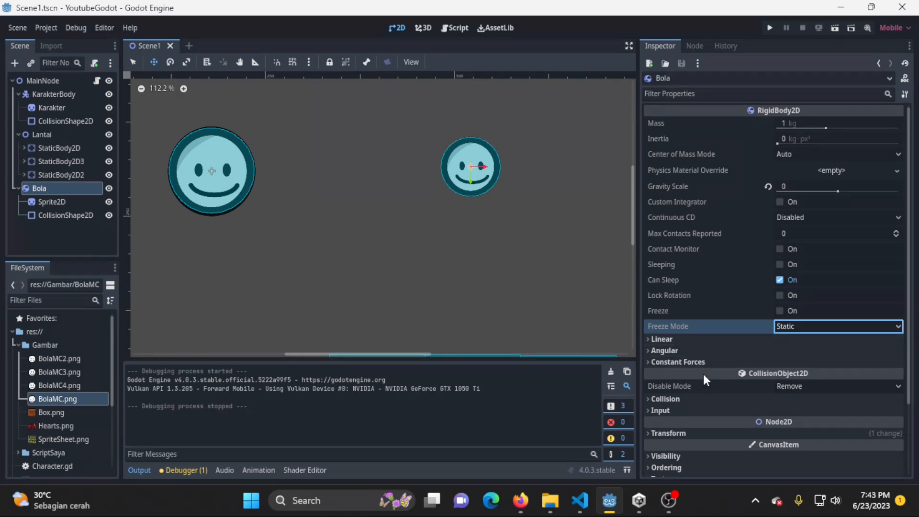
- Expand Bola's Linear, Angular and Constant Forces property groups
{"action": "left_click", "coordinate": [707, 339]}
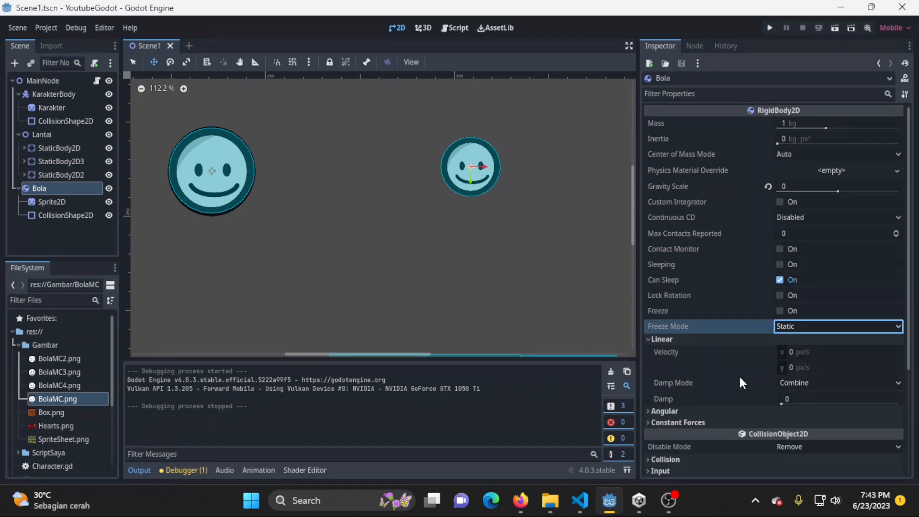
{"action": "left_click", "coordinate": [691, 410]}
{"action": "scroll", "coordinate": [744, 369], "scroll_direction": "down", "scroll_amount": 4}
{"action": "left_click", "coordinate": [705, 329]}
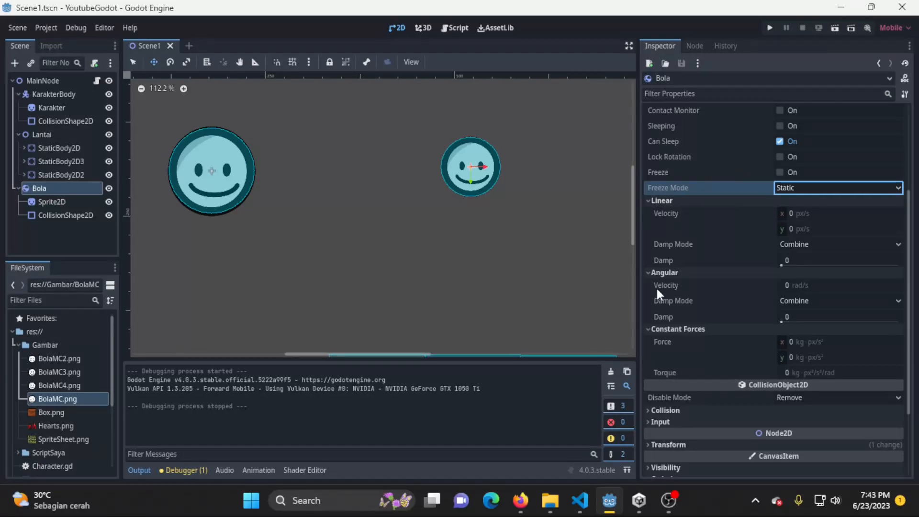
- Set Bola's linear velocity x to 5 px/s, test-run the project, and close the game window
{"action": "mouse_move", "coordinate": [697, 217]}
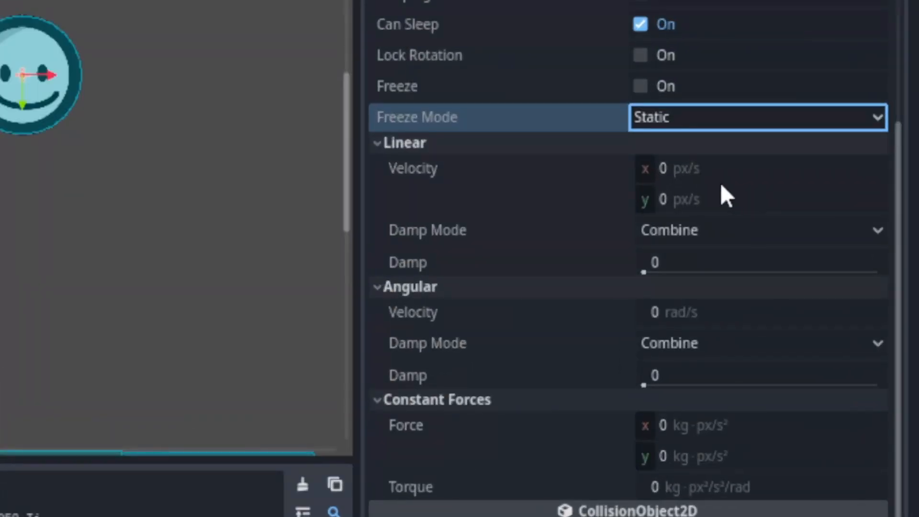
{"action": "left_click", "coordinate": [753, 167]}
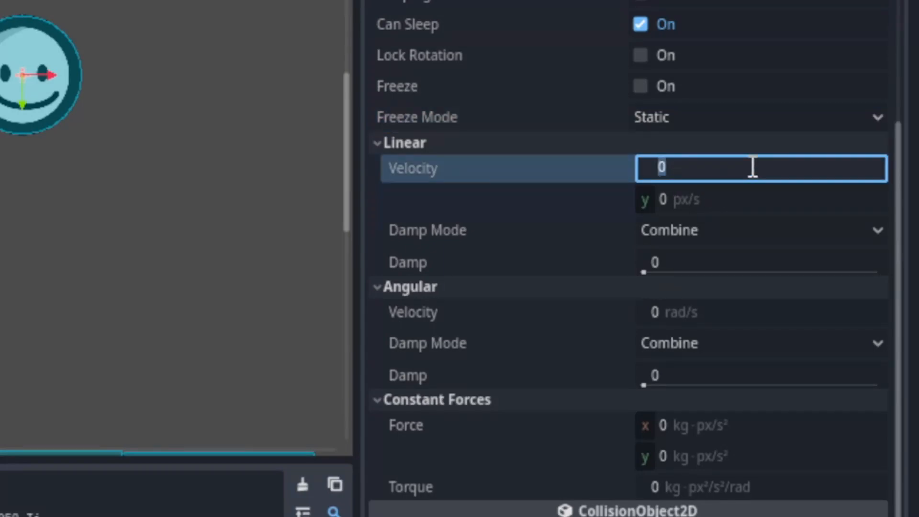
{"action": "type", "text": "5"}
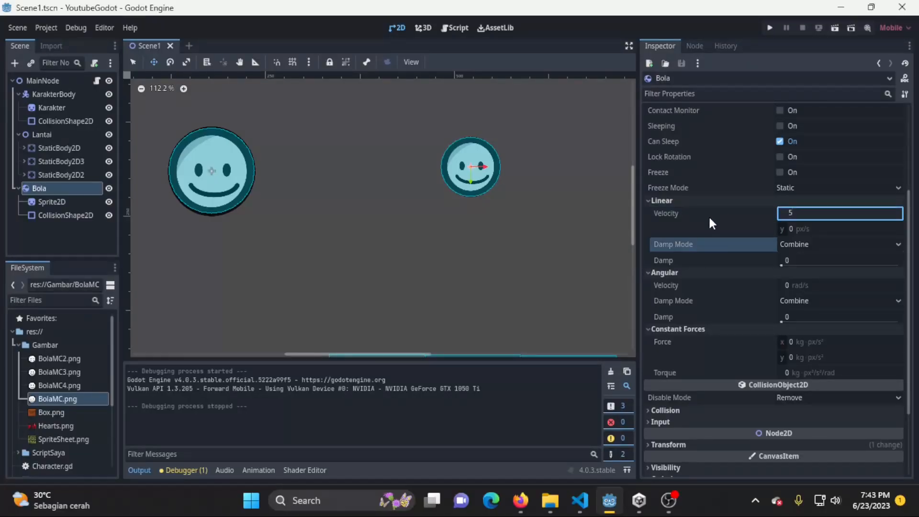
{"action": "left_click", "coordinate": [502, 220]}
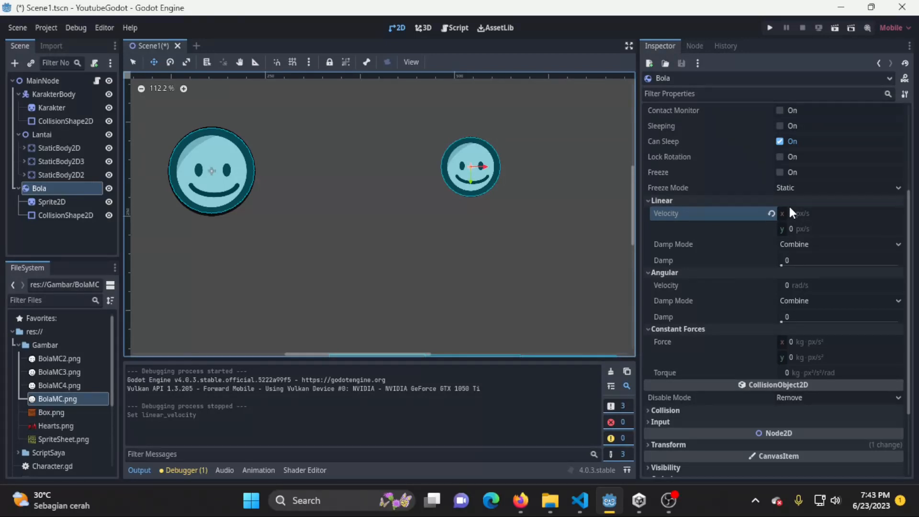
{"action": "left_click", "coordinate": [769, 28]}
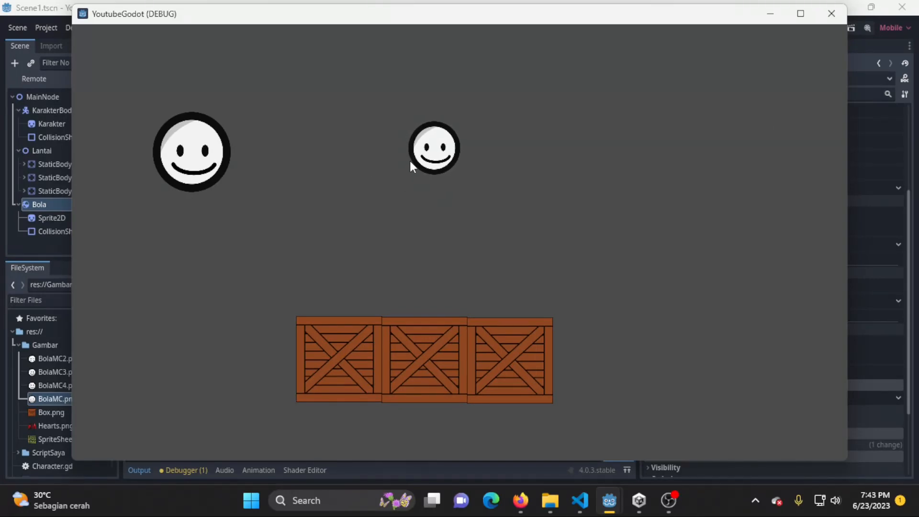
{"action": "left_click", "coordinate": [833, 17]}
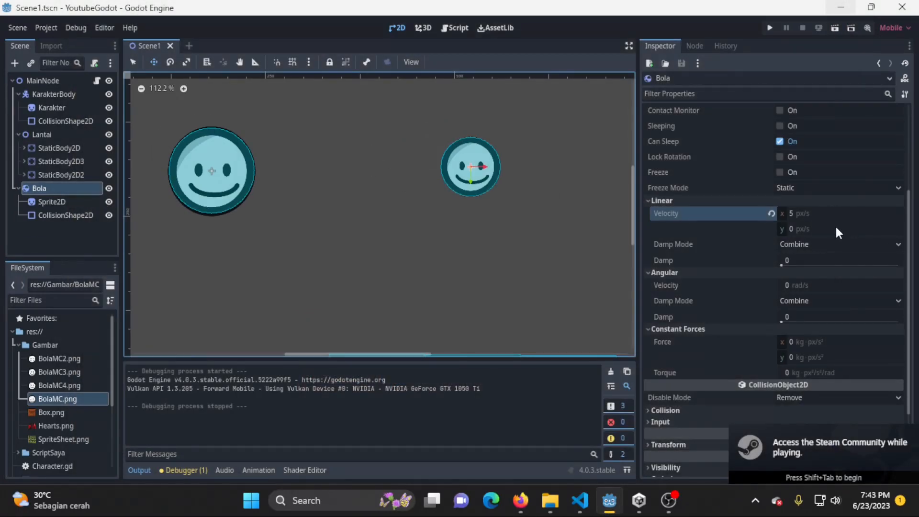
- Set Bola's linear velocity y to 10 px/s, test-run the project, and close the game window
{"action": "left_click", "coordinate": [852, 225]}
{"action": "type", "text": "10"}
{"action": "key", "text": "Return"}
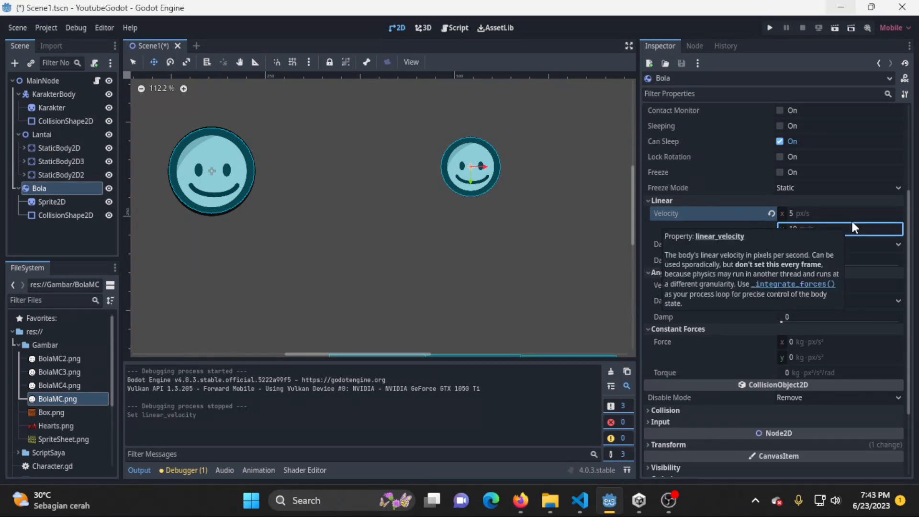
{"action": "left_click", "coordinate": [769, 29]}
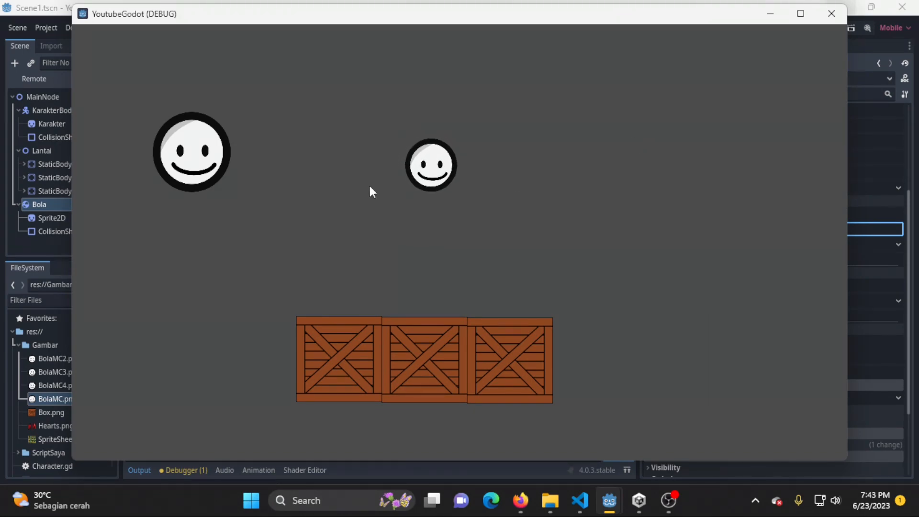
{"action": "left_click", "coordinate": [832, 14]}
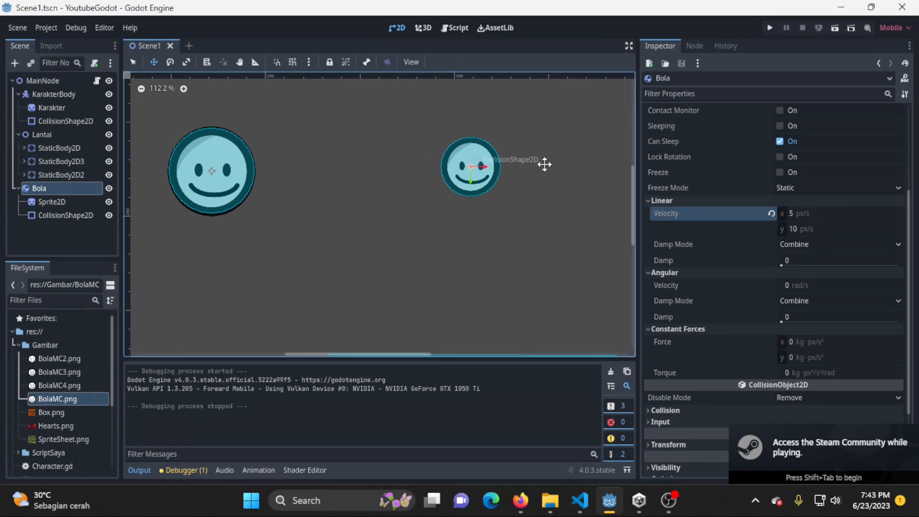
- Set Bola's linear velocity to 0 px/s on both x and y
{"action": "left_click", "coordinate": [859, 212]}
{"action": "type", "text": "0"}
{"action": "key", "text": "Return"}
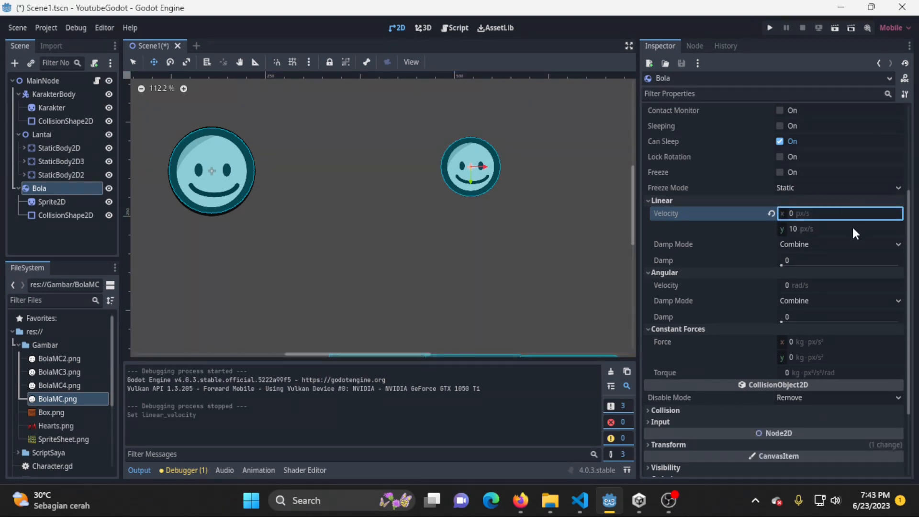
{"action": "left_click", "coordinate": [853, 228]}
{"action": "type", "text": "0"}
{"action": "key", "text": "Return"}
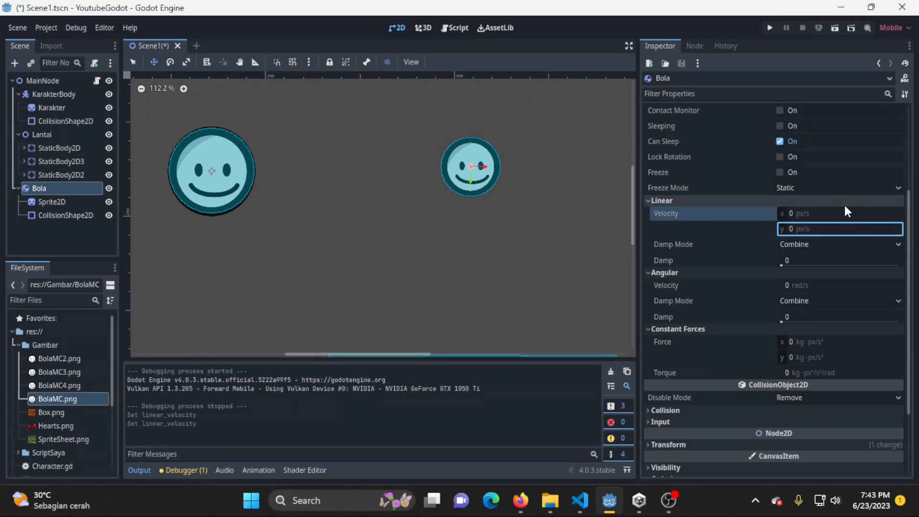
- Raise Bola's linear damp to about 55.665, test-run the project, and close the game window
{"action": "left_click", "coordinate": [682, 263]}
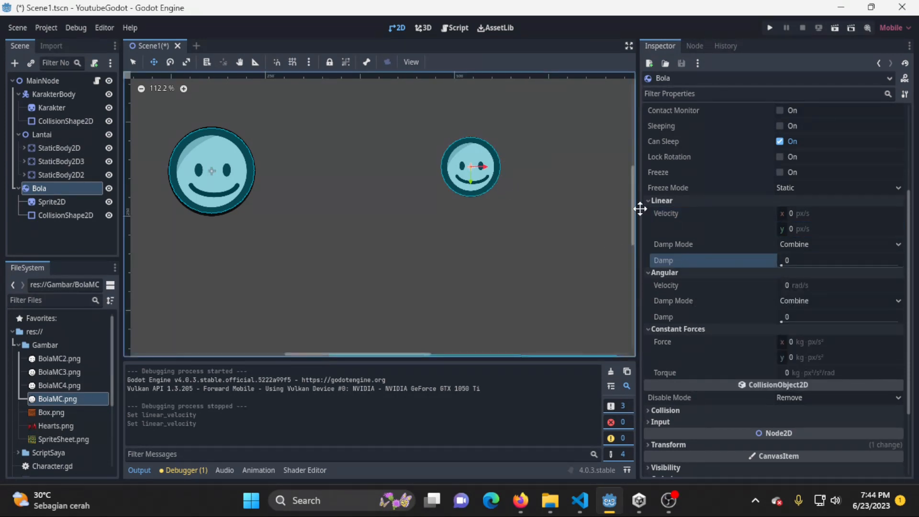
{"action": "mouse_move", "coordinate": [762, 228]}
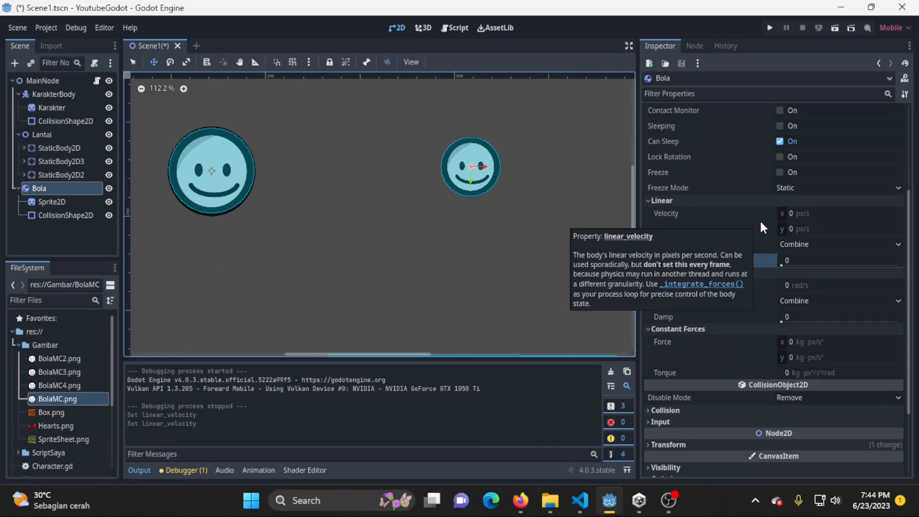
{"action": "left_click", "coordinate": [759, 216]}
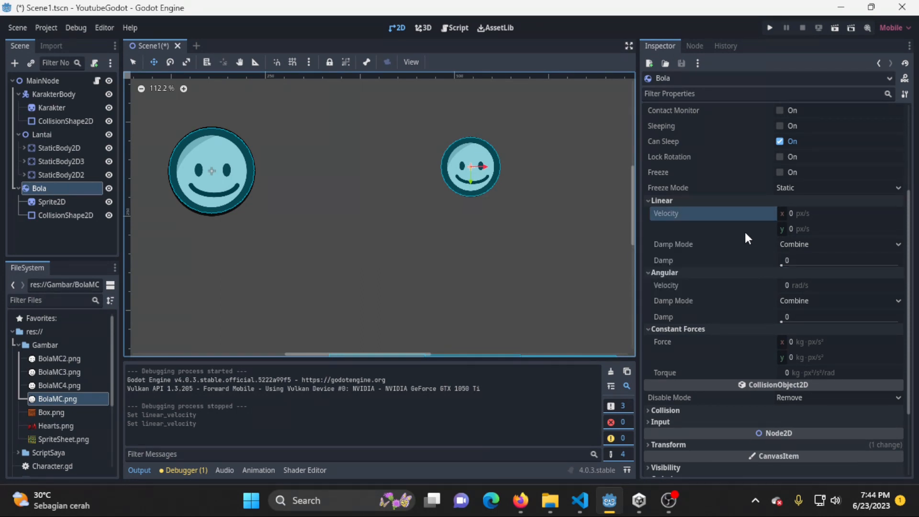
{"action": "mouse_move", "coordinate": [746, 234]}
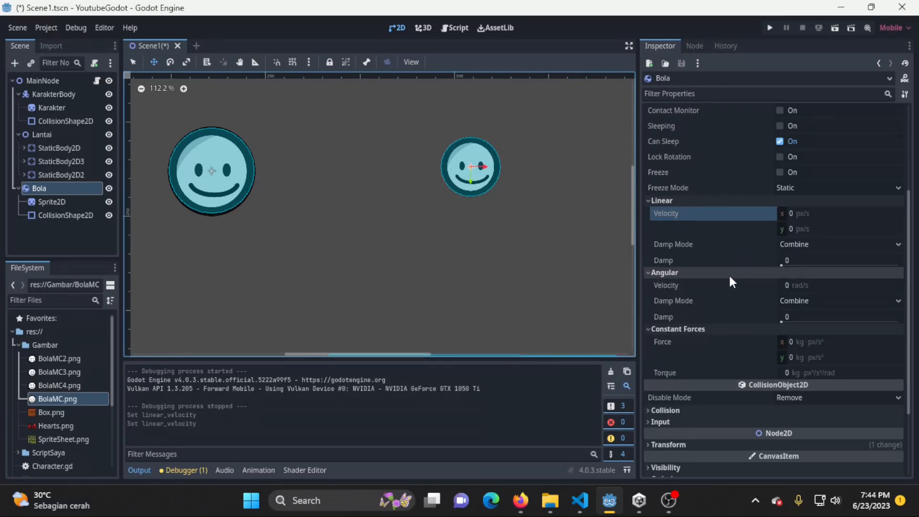
{"action": "left_click", "coordinate": [744, 262]}
{"action": "left_click_drag", "start_coordinate": [782, 266], "coordinate": [848, 268]}
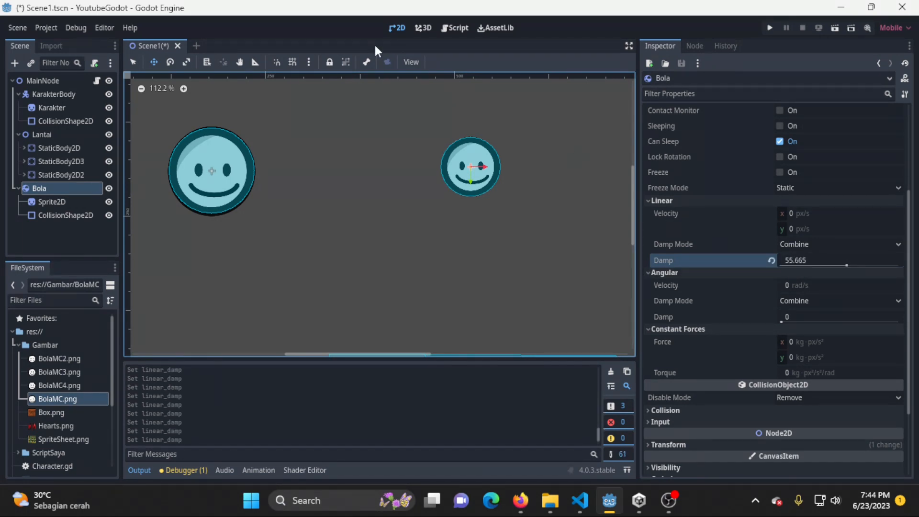
{"action": "left_click", "coordinate": [769, 29]}
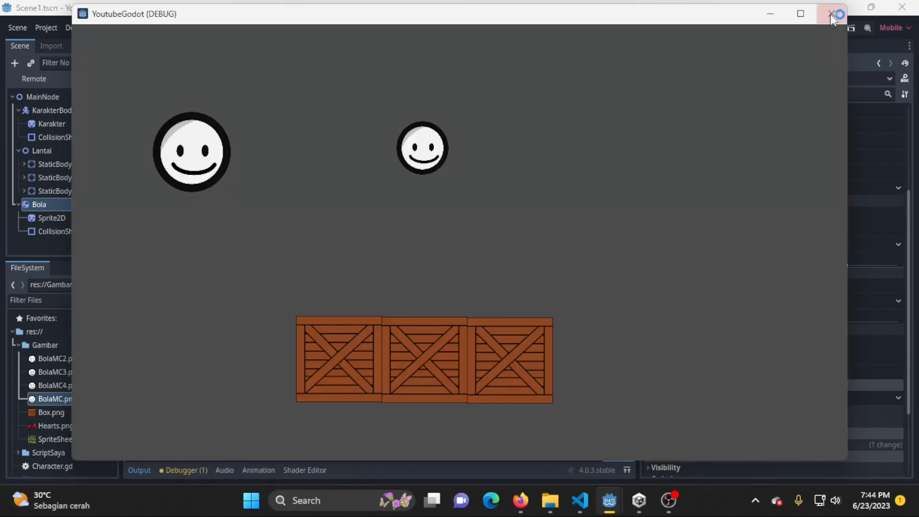
{"action": "left_click", "coordinate": [832, 13]}
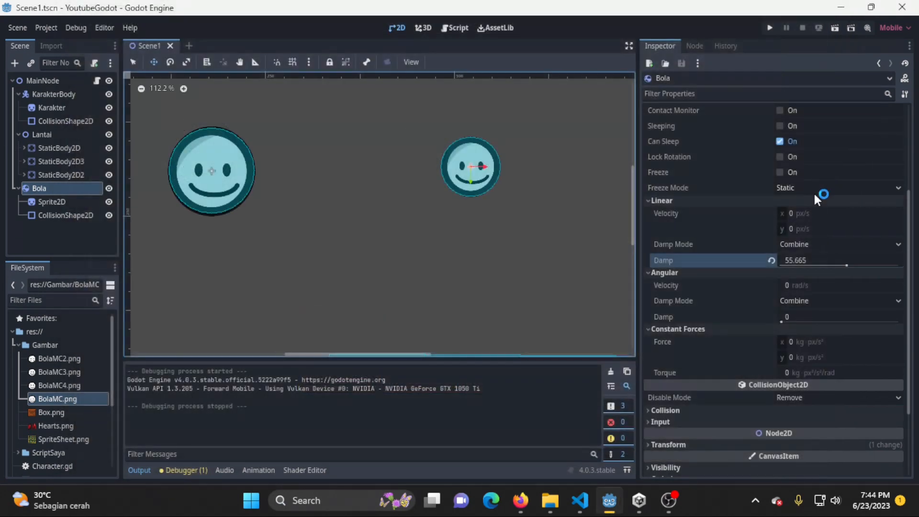
- Set Bola's linear velocity x to 10 px/s, test-run the project, and close the game window
{"action": "left_click", "coordinate": [825, 214]}
{"action": "type", "text": "10"}
{"action": "key", "text": "Return"}
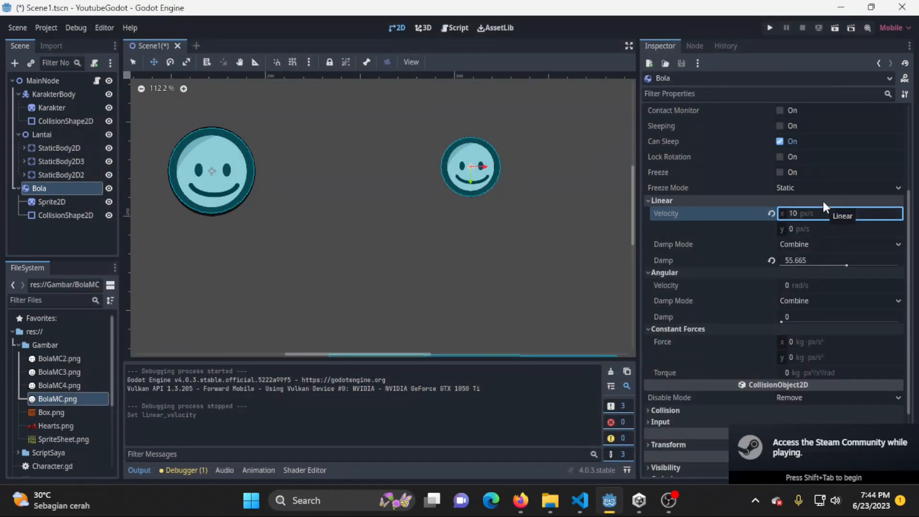
{"action": "left_click", "coordinate": [769, 29]}
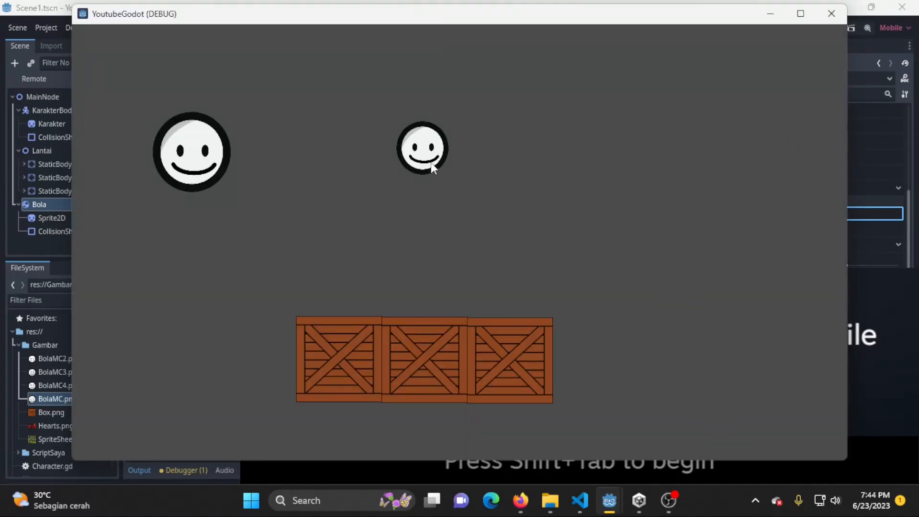
{"action": "left_click", "coordinate": [832, 14]}
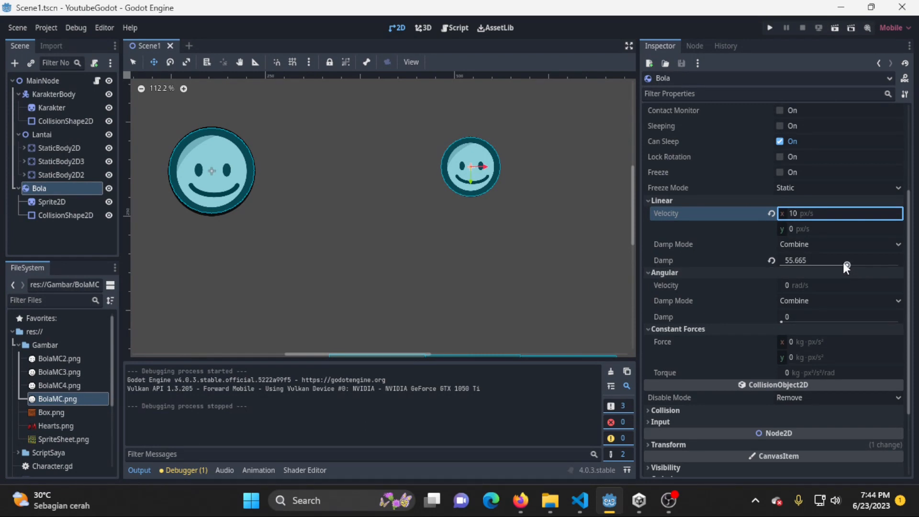
- Lower Bola's linear damp to about 4.591, test-run the project, and close the game window
{"action": "left_click_drag", "start_coordinate": [845, 264], "coordinate": [788, 266]}
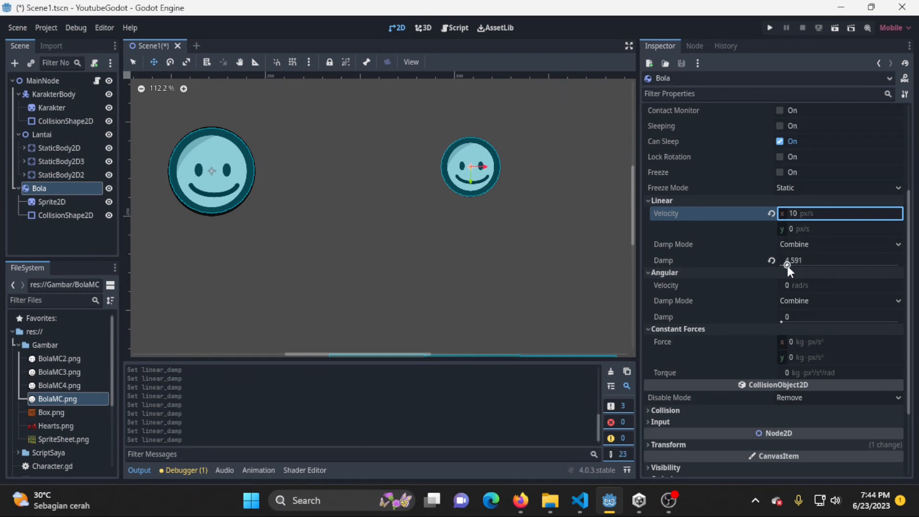
{"action": "left_click", "coordinate": [768, 28]}
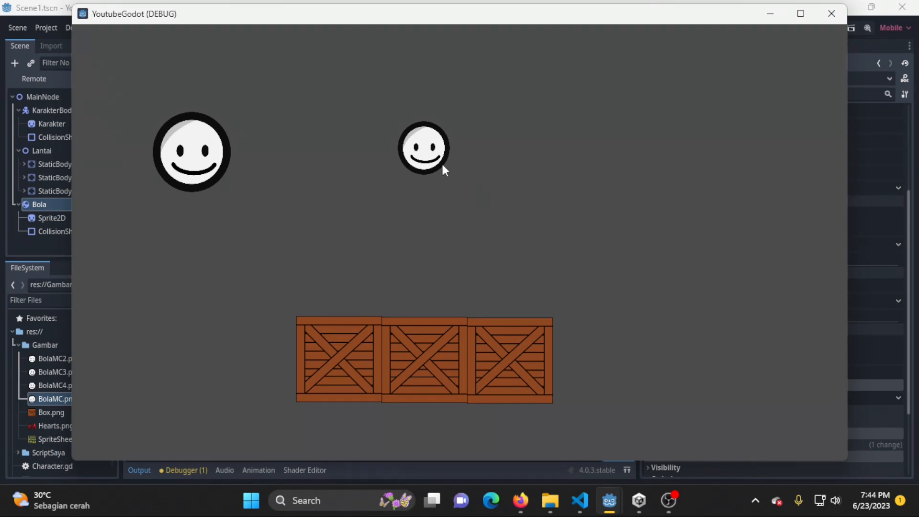
{"action": "left_click", "coordinate": [831, 13]}
- Set Bola's linear velocity x to 100 px/s, test-run the project, and close the game window
{"action": "left_click", "coordinate": [820, 212]}
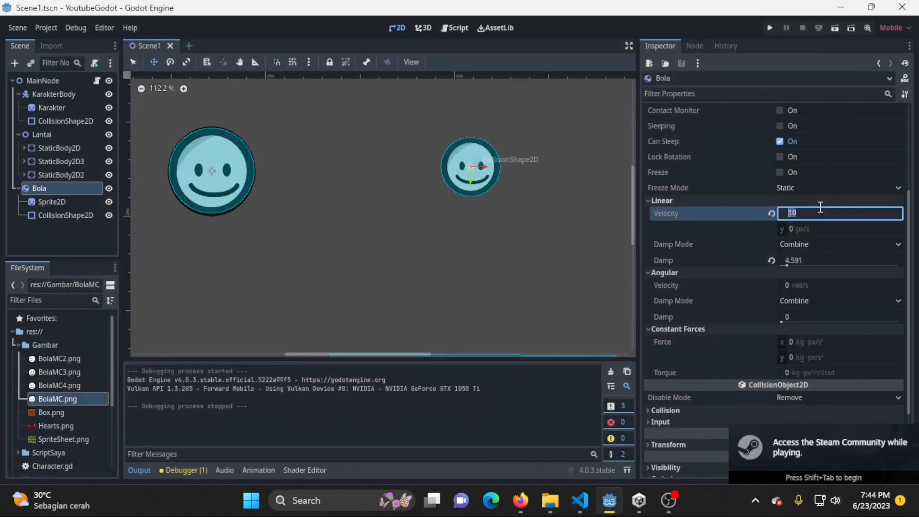
{"action": "type", "text": "100"}
{"action": "key", "text": "Return"}
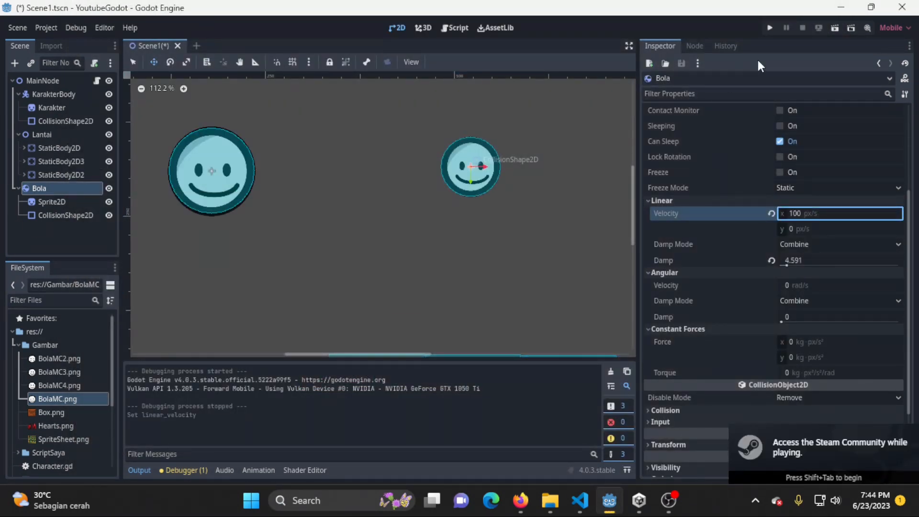
{"action": "left_click", "coordinate": [766, 28]}
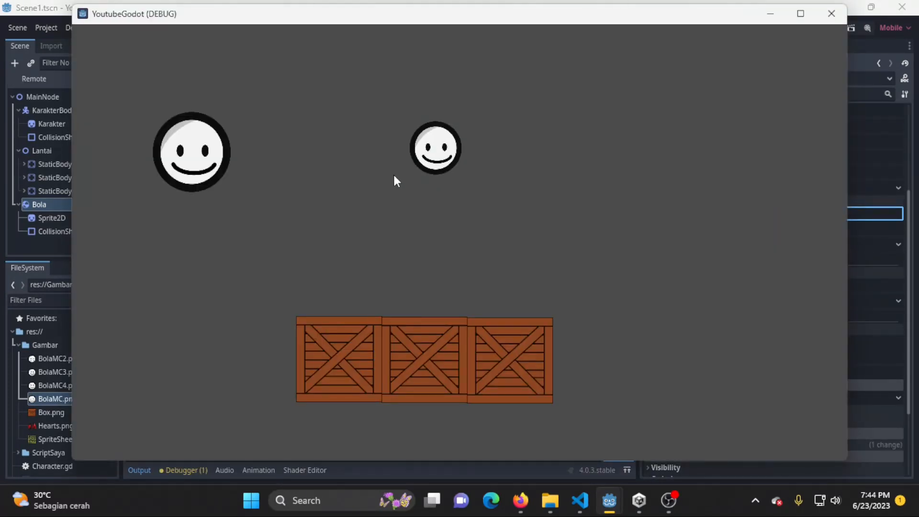
{"action": "left_click", "coordinate": [838, 22]}
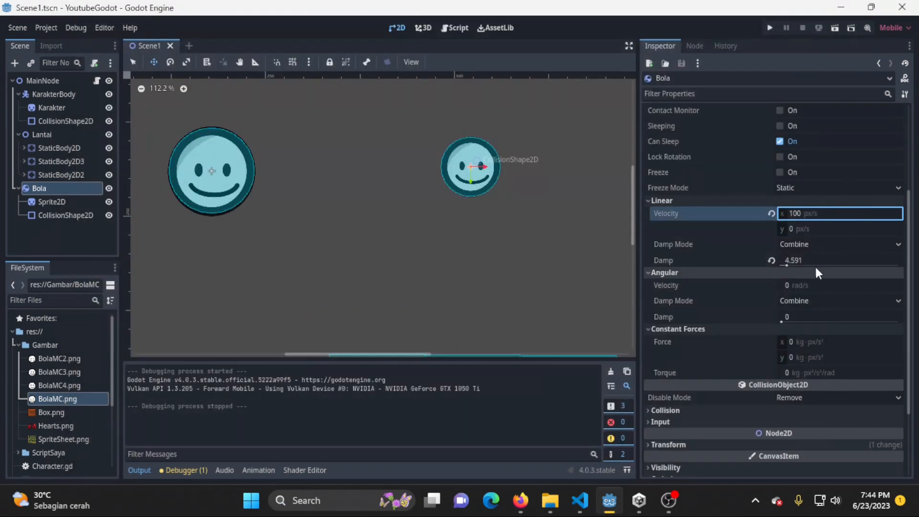
- Set Bola's linear damp to 1, test-run the project, and close the game window
{"action": "left_click", "coordinate": [829, 259]}
{"action": "type", "text": "1"}
{"action": "key", "text": "Return"}
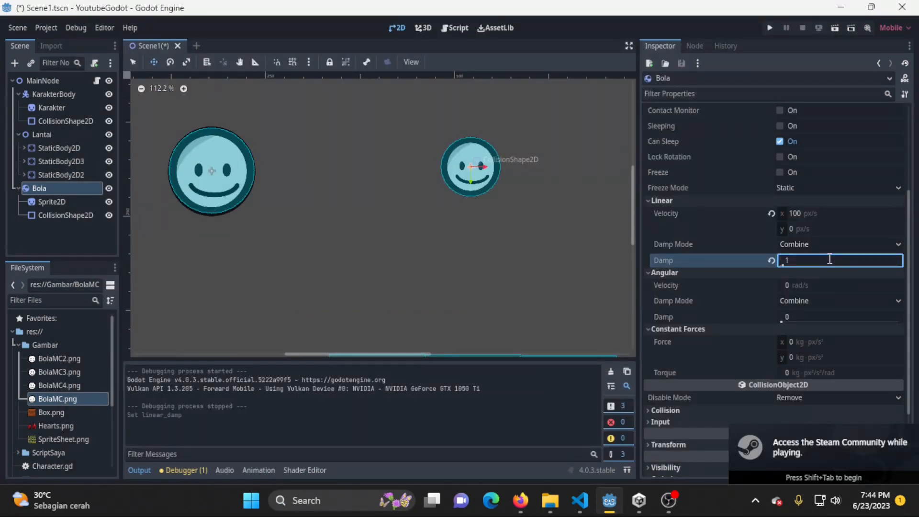
{"action": "left_click", "coordinate": [771, 28]}
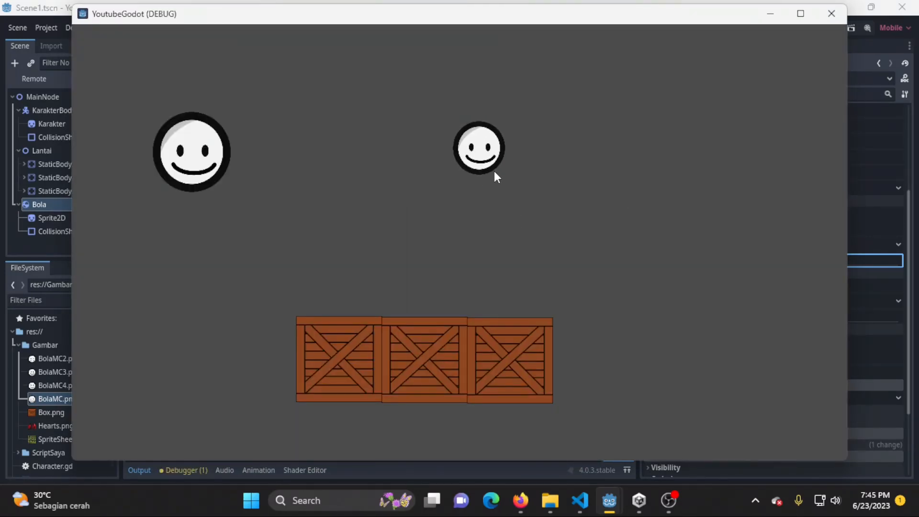
{"action": "left_click", "coordinate": [831, 20]}
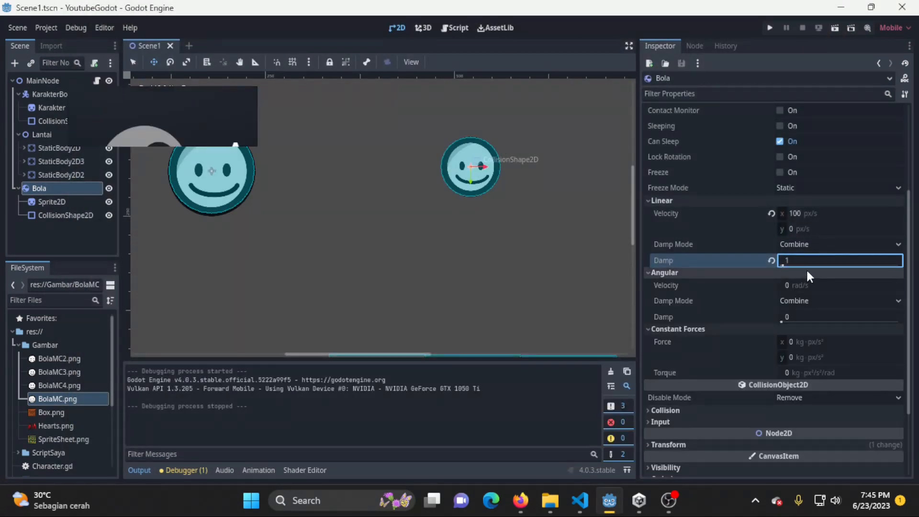
- Reset Bola's linear velocity and linear damp to their defaults and collapse the Linear property group
{"action": "left_click", "coordinate": [722, 248]}
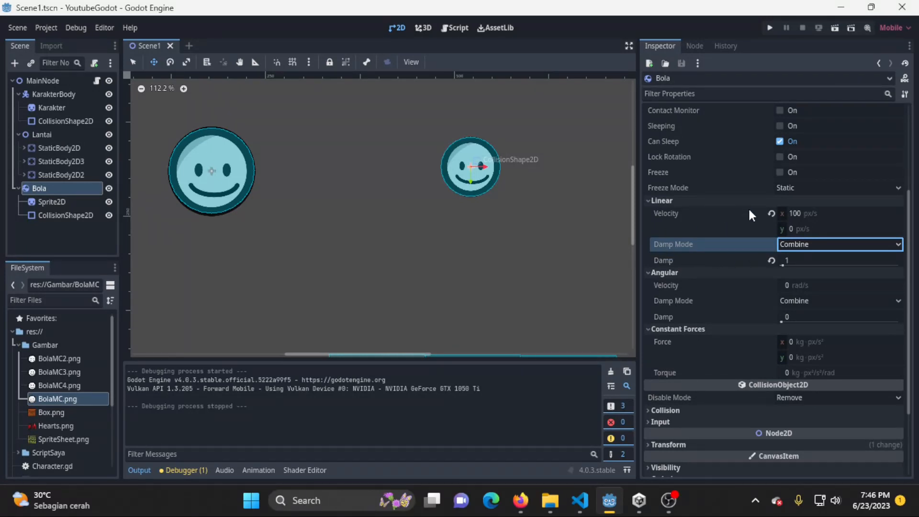
{"action": "left_click", "coordinate": [771, 213]}
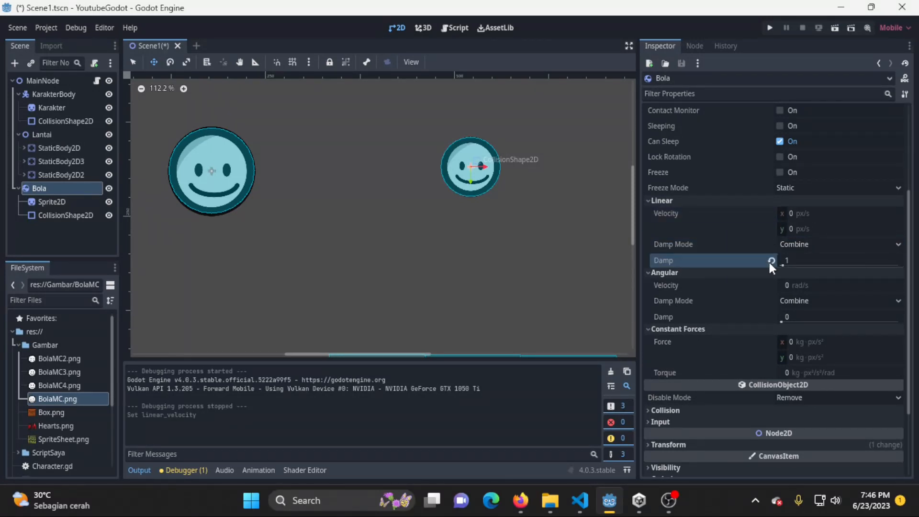
{"action": "left_click", "coordinate": [771, 261]}
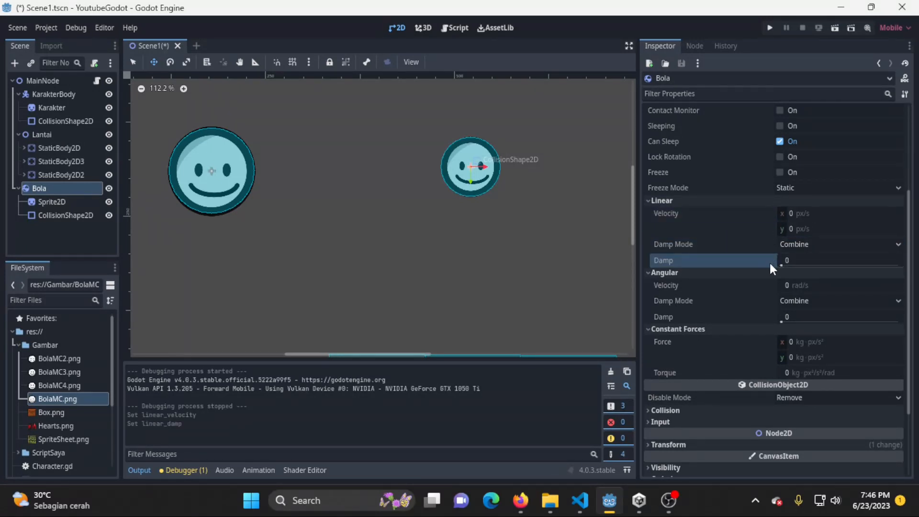
{"action": "left_click", "coordinate": [650, 201]}
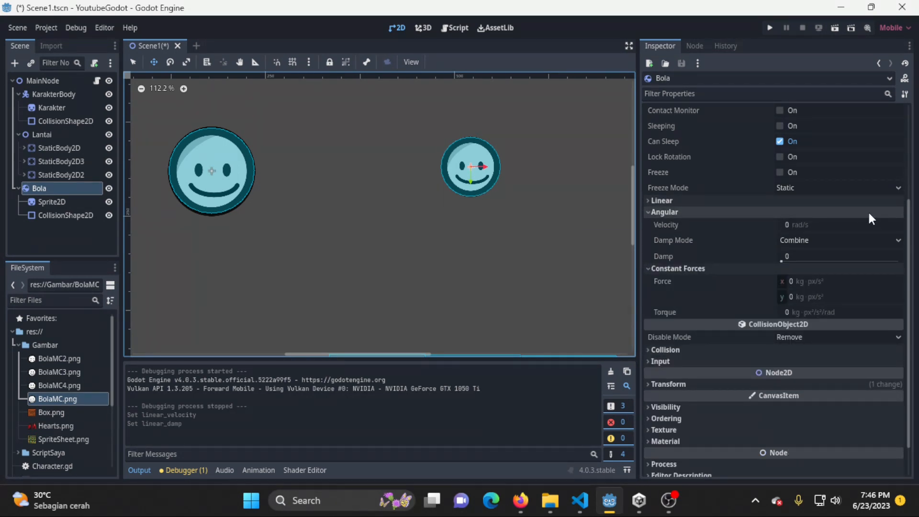
- Set Bola's angular velocity to 5 rad/s and test-run the project
{"action": "left_click", "coordinate": [829, 216]}
{"action": "left_click", "coordinate": [648, 220]}
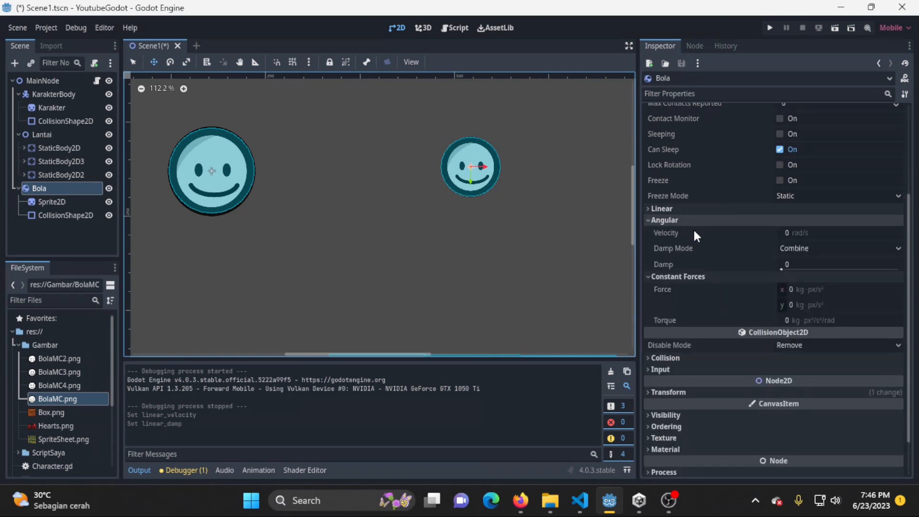
{"action": "left_click", "coordinate": [822, 232]}
{"action": "type", "text": "5"}
{"action": "key", "text": "Return"}
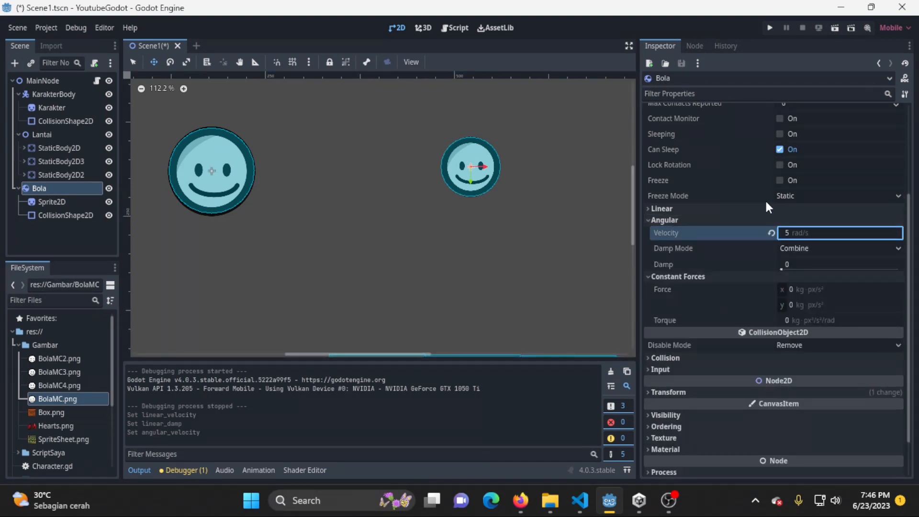
{"action": "left_click", "coordinate": [772, 28]}
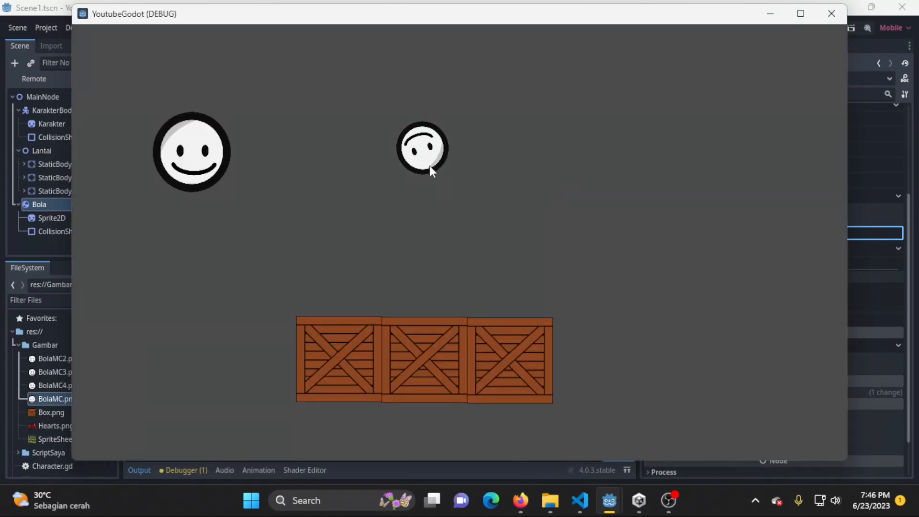
- Set Bola's angular velocity to 15 rad/s and test-run the project
{"action": "type", "text": "15"}
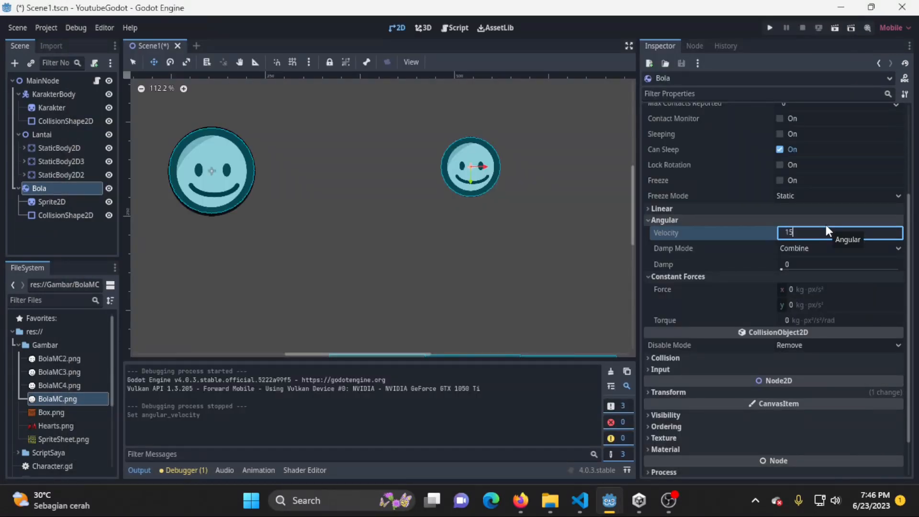
{"action": "key", "text": "Return"}
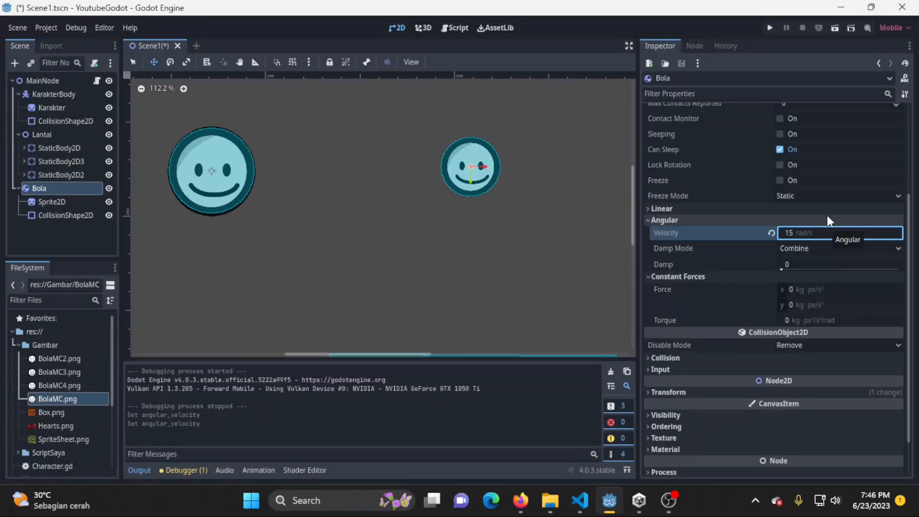
{"action": "left_click", "coordinate": [767, 27]}
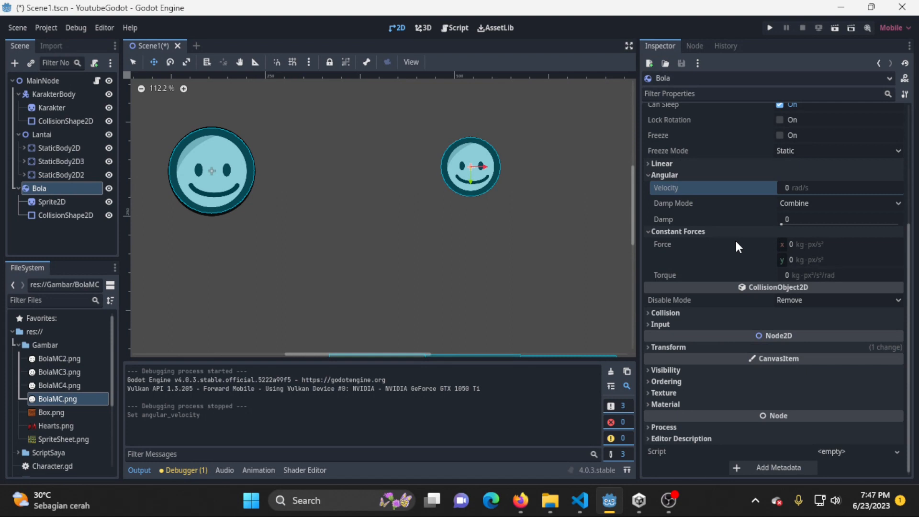
- Review Bola's constant Force and Torque properties along with the Linear and Angular groups
{"action": "left_click", "coordinate": [735, 240]}
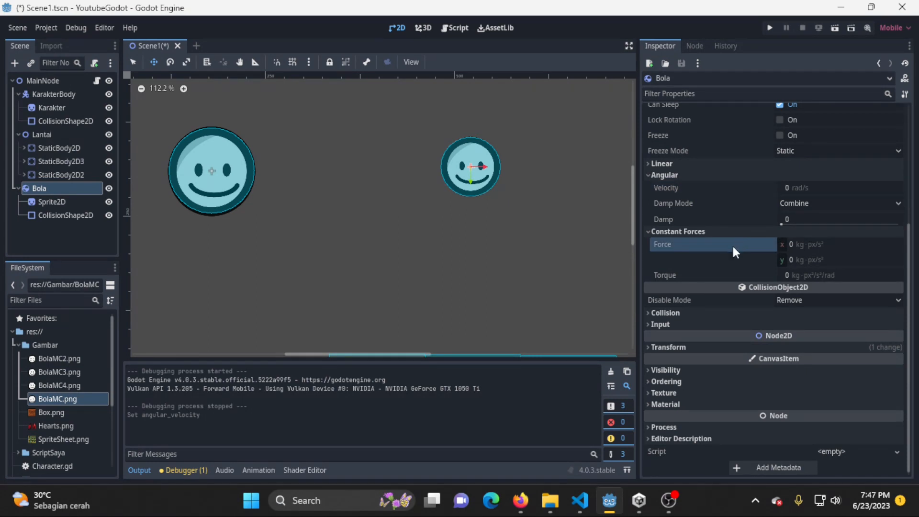
{"action": "left_click", "coordinate": [718, 274]}
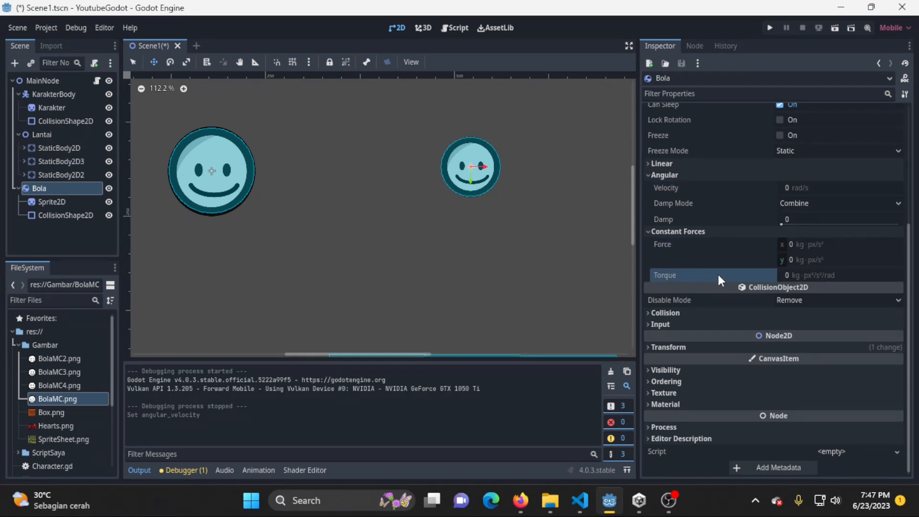
{"action": "left_click", "coordinate": [715, 232]}
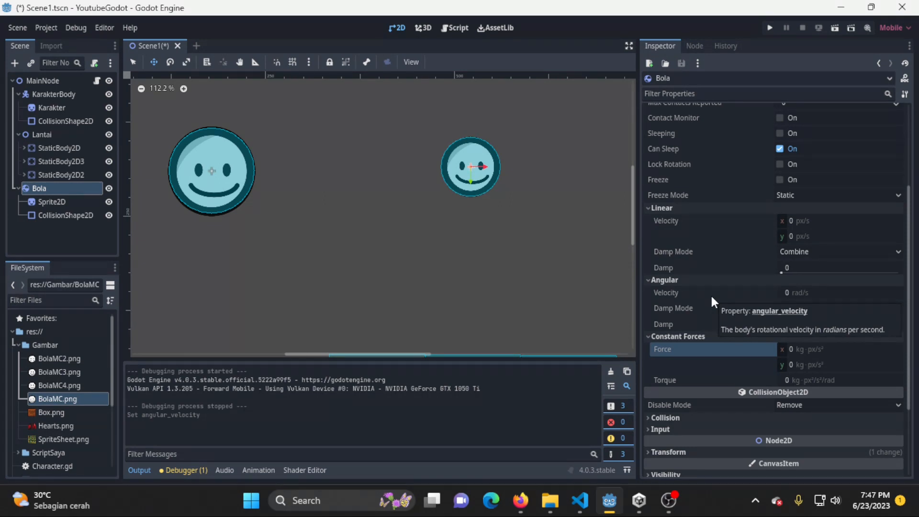
{"action": "scroll", "coordinate": [757, 347], "scroll_direction": "down", "scroll_amount": 2}
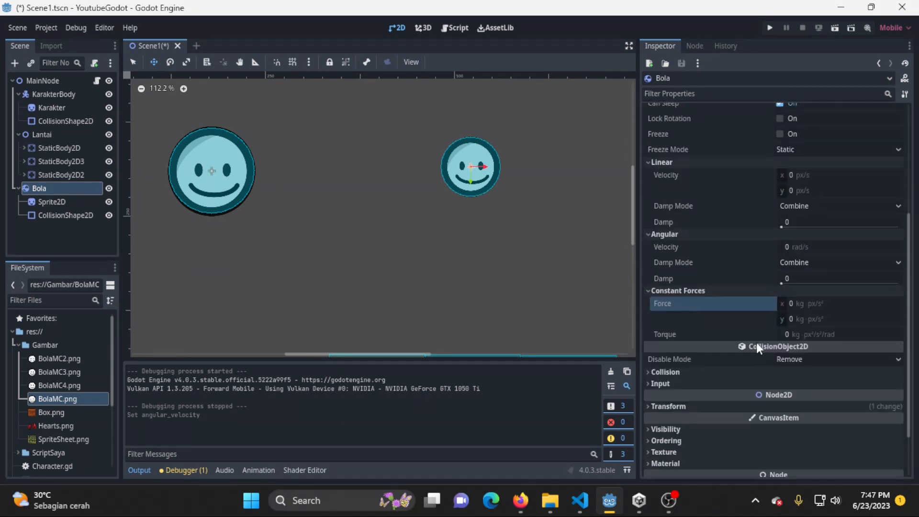
- Collapse Bola's Linear and Angular property groups and set its constant force to 5 on the x axis
{"action": "left_click", "coordinate": [651, 162]}
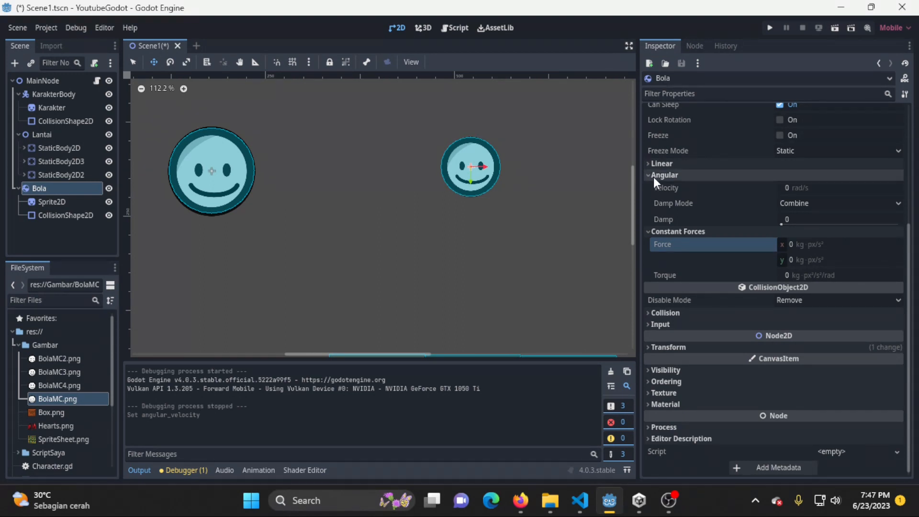
{"action": "left_click", "coordinate": [652, 175]}
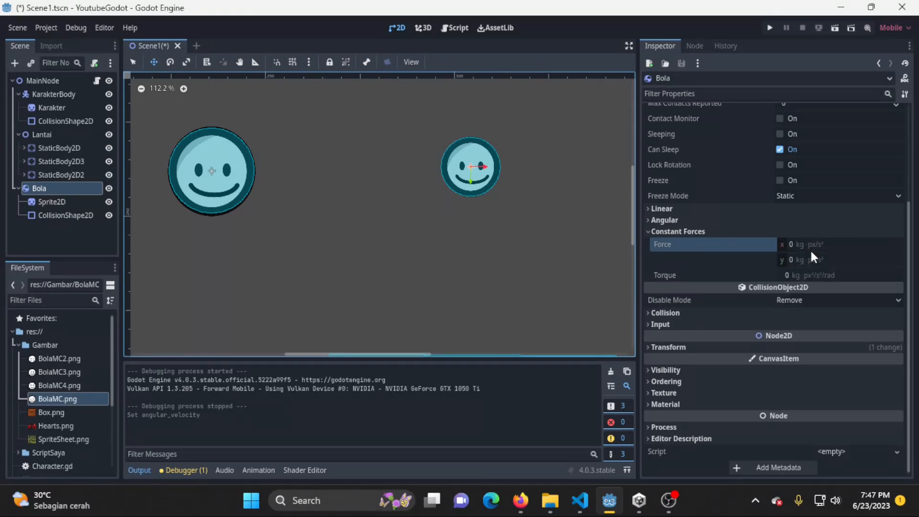
{"action": "left_click", "coordinate": [831, 247]}
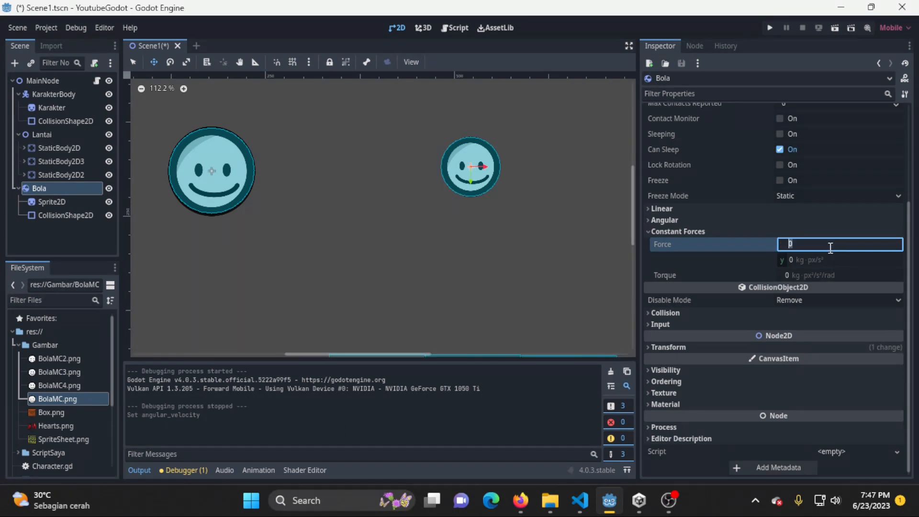
{"action": "type", "text": "5"}
{"action": "key", "text": "Return"}
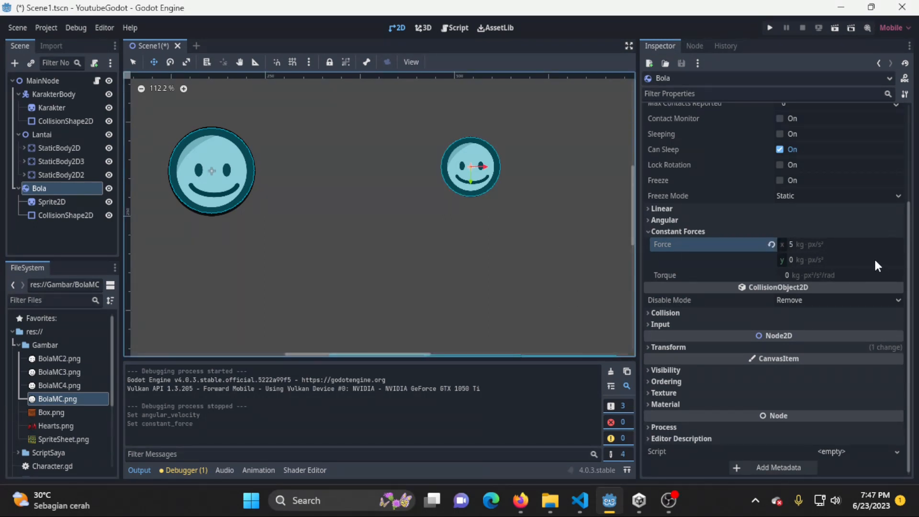
- Set Bola's constant torque to 15 and test-run the project, closing the game window when done
{"action": "left_click", "coordinate": [814, 274]}
{"action": "type", "text": "15"}
{"action": "key", "text": "Return"}
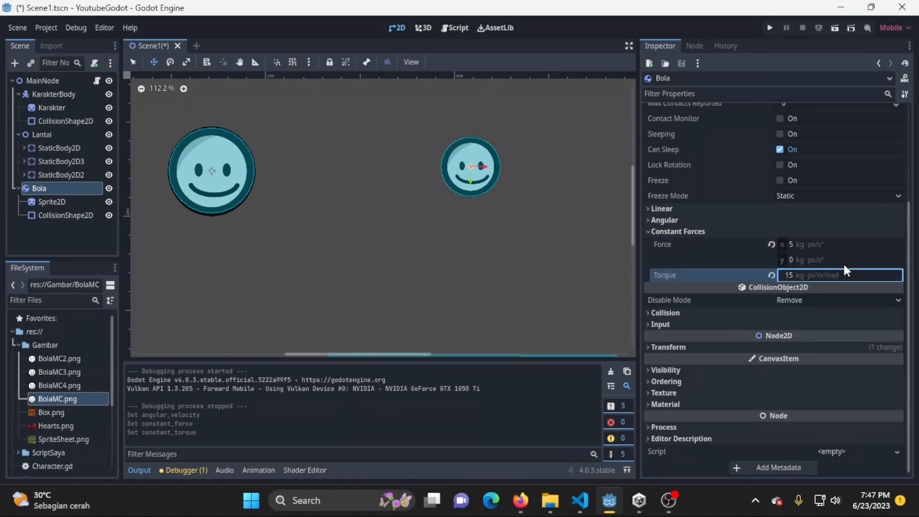
{"action": "left_click", "coordinate": [769, 28]}
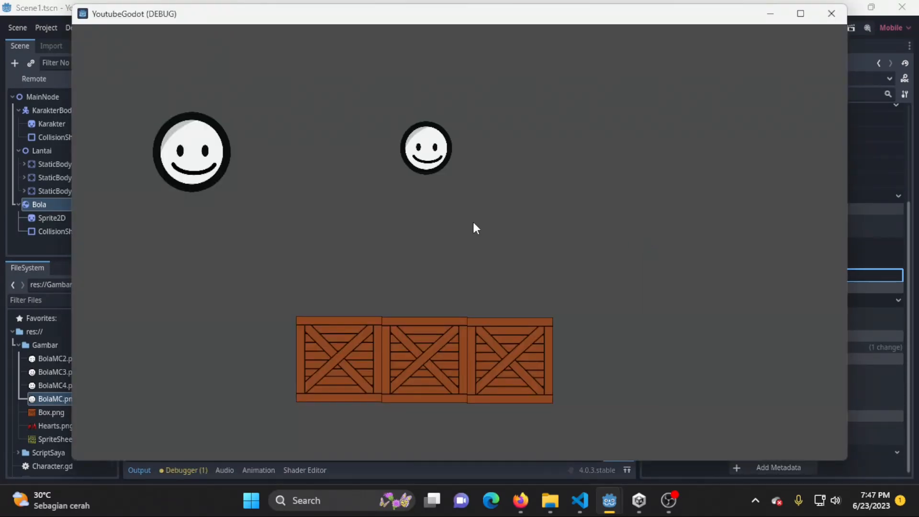
{"action": "left_click", "coordinate": [832, 13]}
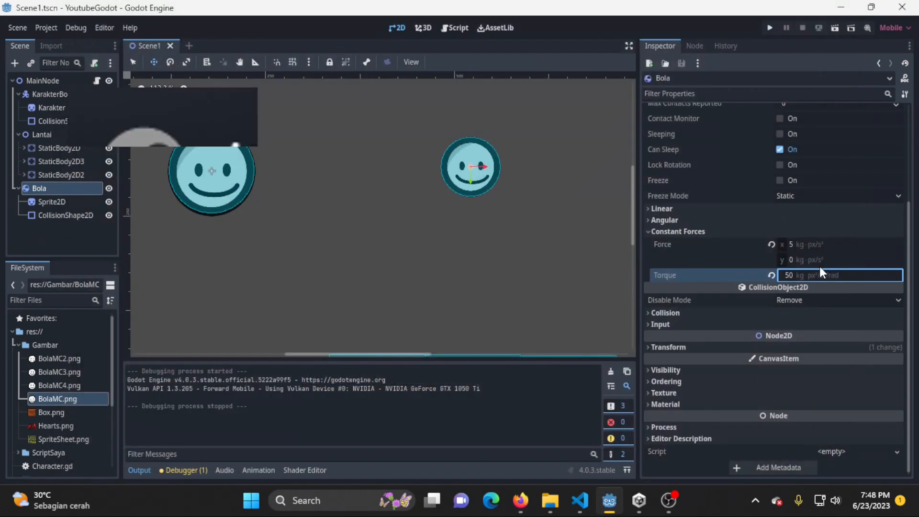
- Set Bola's constant torque to 150 and test-run the project, closing the game window when done
{"action": "type", "text": "1"}
{"action": "key", "text": "Return"}
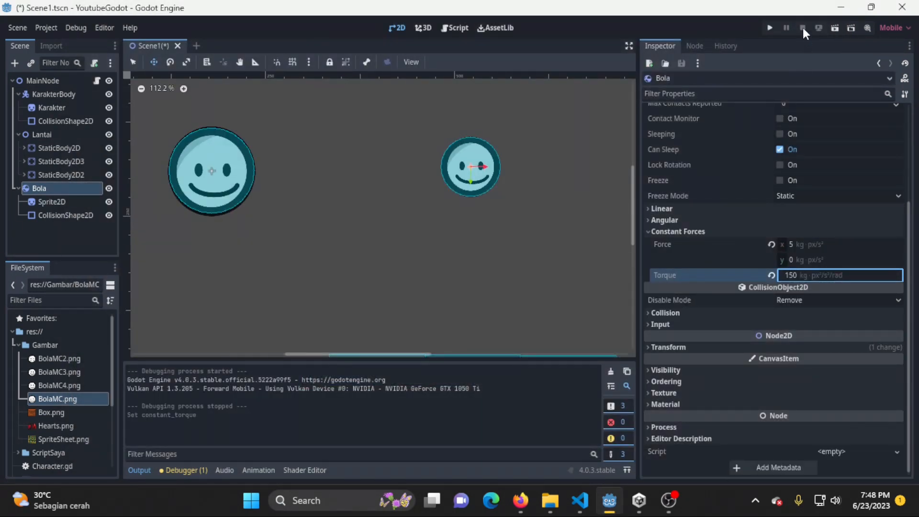
{"action": "left_click", "coordinate": [771, 28]}
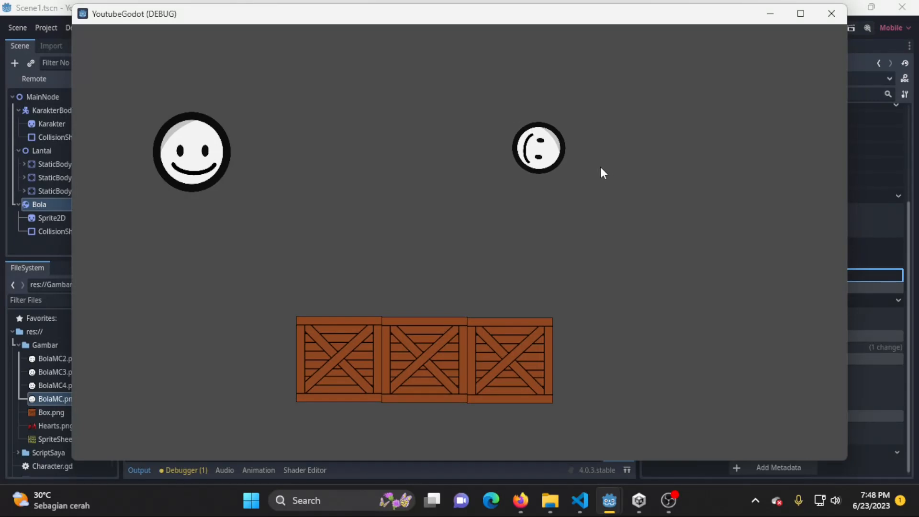
{"action": "left_click", "coordinate": [833, 14]}
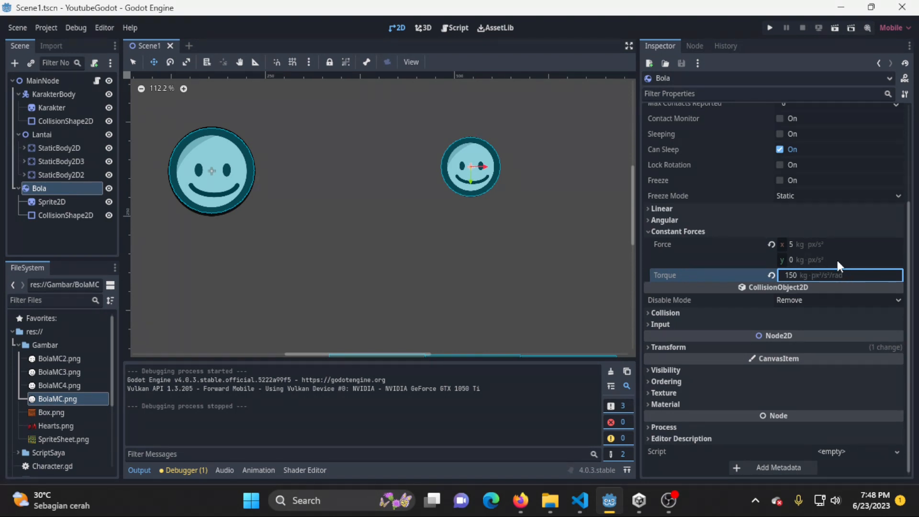
- Reset Bola's constant force and torque to 0 and return to its main RigidBody2D properties
{"action": "left_click", "coordinate": [853, 244]}
{"action": "left_click", "coordinate": [852, 259]}
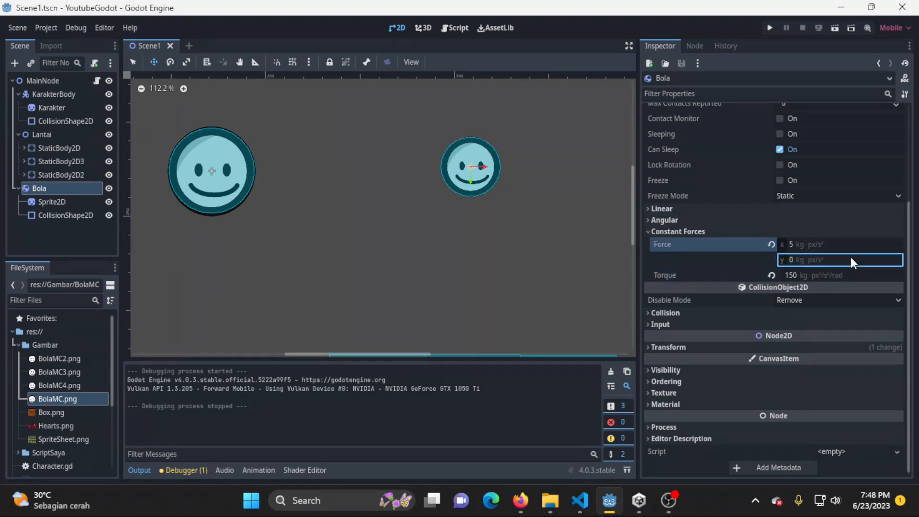
{"action": "left_click", "coordinate": [853, 245]}
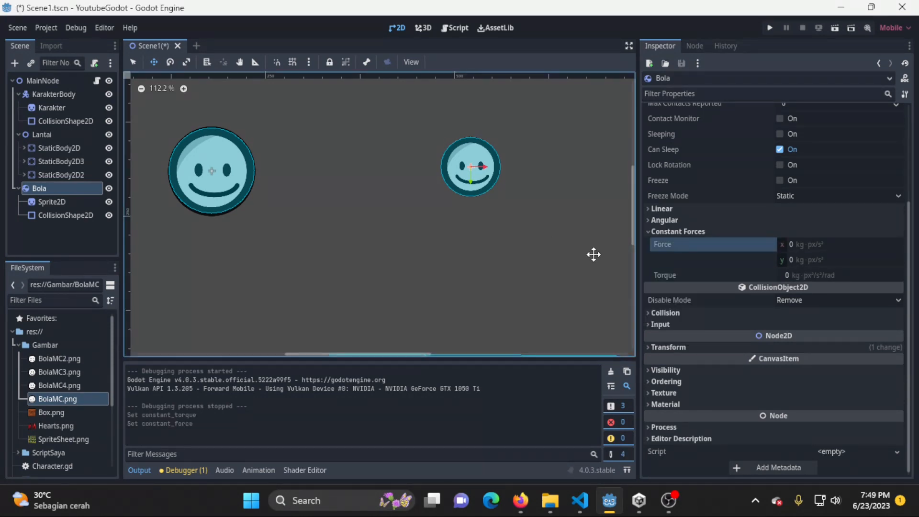
{"action": "middle_click_drag", "start_coordinate": [593, 254], "coordinate": [498, 247]}
{"action": "scroll", "coordinate": [818, 257], "scroll_direction": "up", "scroll_amount": 3}
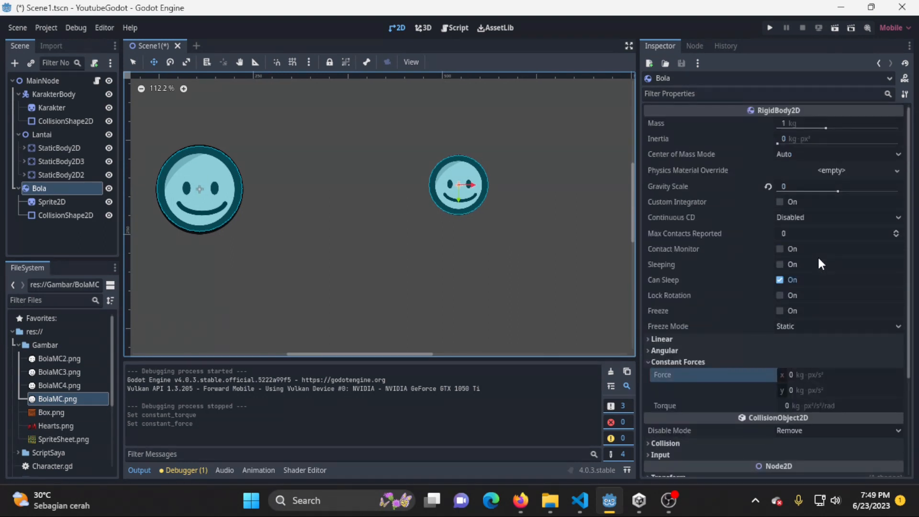